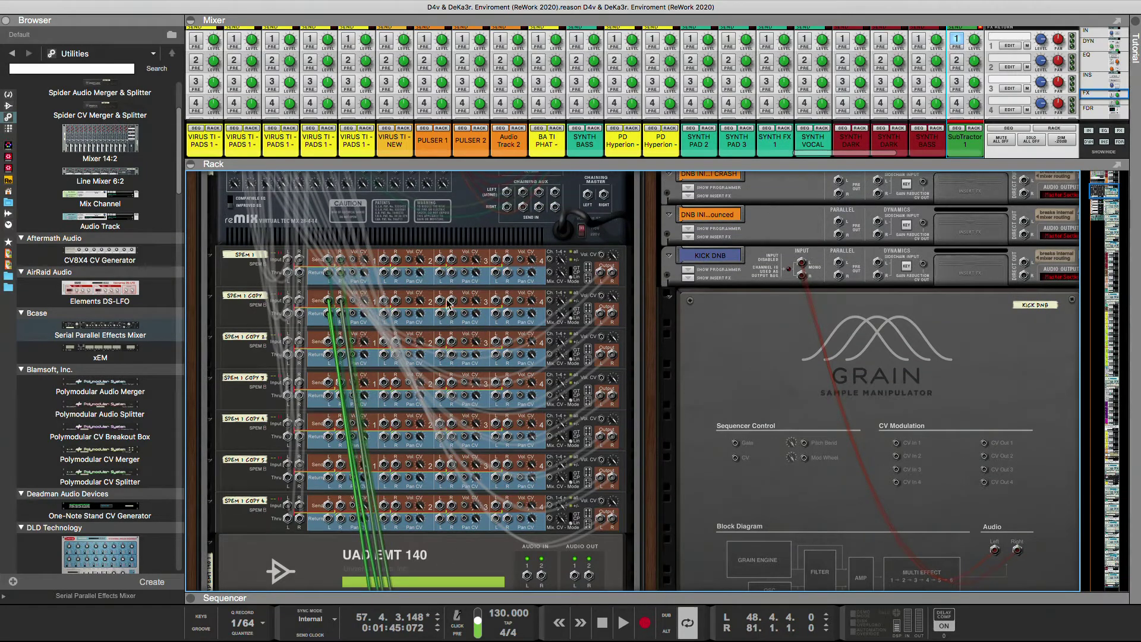
# - Activate only FX send 3 on the SubTractor 1 channel and cable SPEM 1 copy 2's send and return to the lower UAD Cooper Time Cube
pyautogui.click(958, 46)
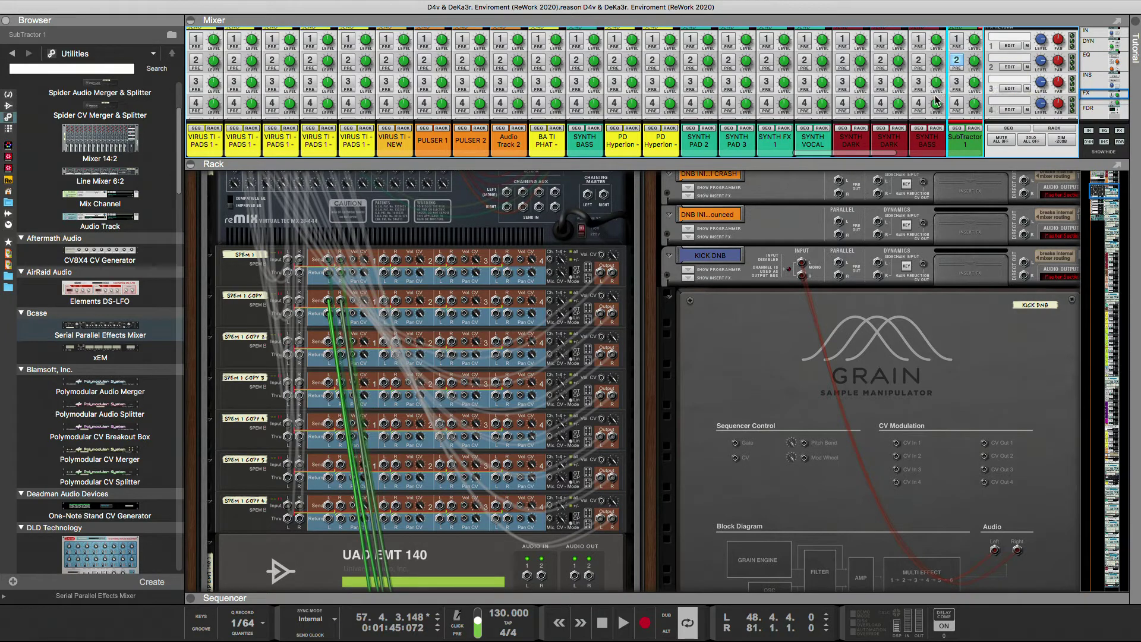
pyautogui.click(957, 82)
pyautogui.moveTo(329, 343); pyautogui.dragTo(526, 334)
pyautogui.scroll(1, 499, 250)
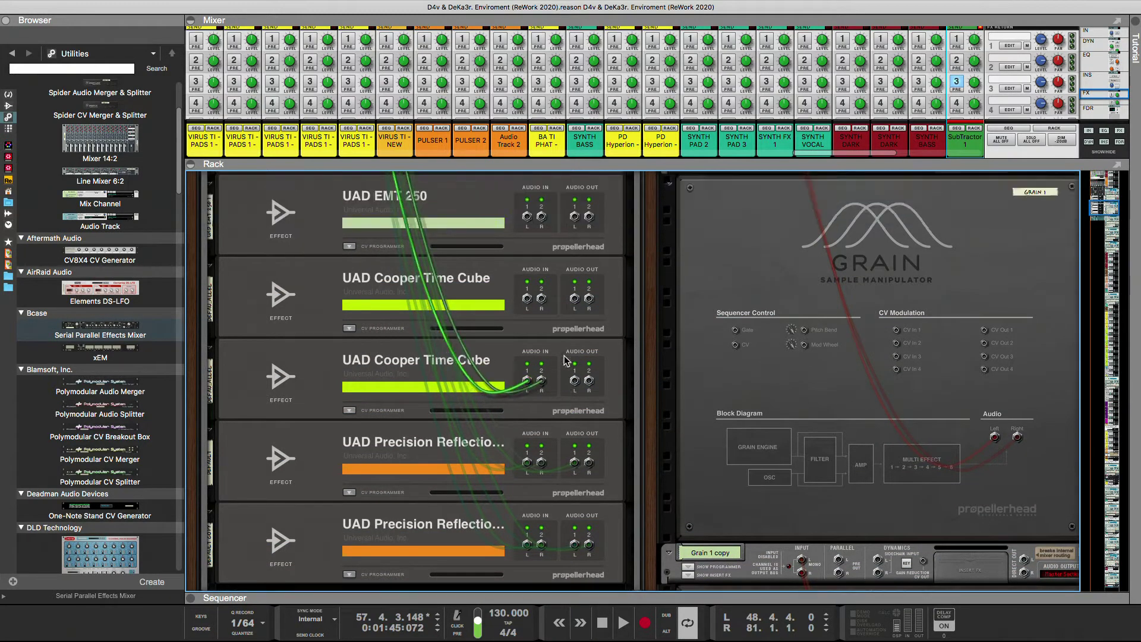
pyautogui.moveTo(491, 201); pyautogui.dragTo(331, 356)
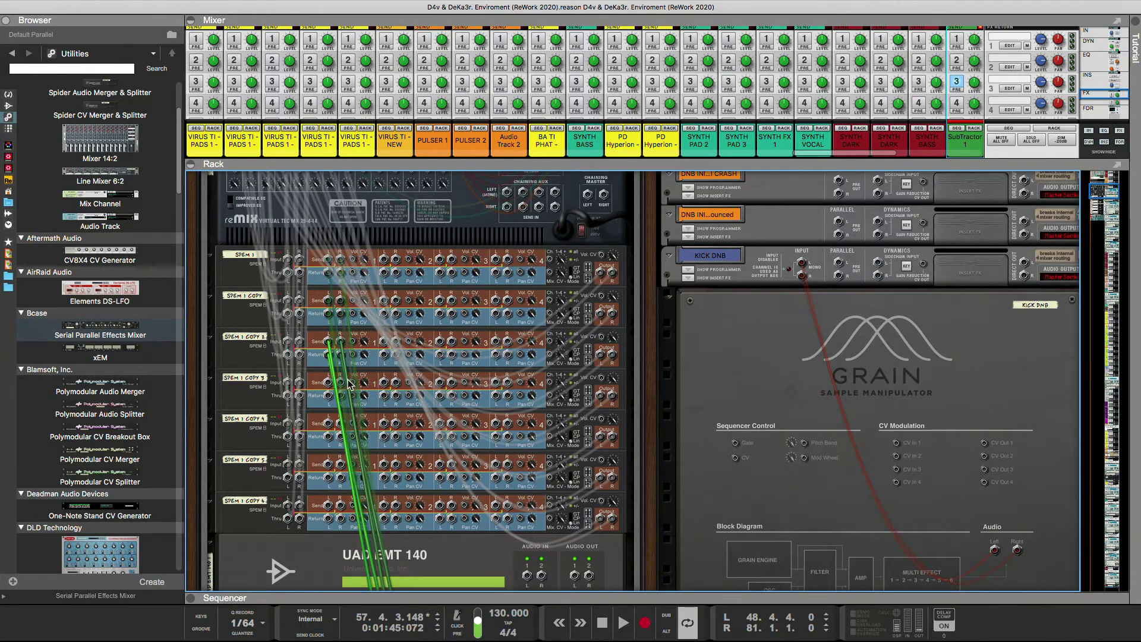
# - Open the lower UAD Cooper Time Cube and set its delays to 1/8D for Echo A and 1/4D for Echo B
pyautogui.scroll(-10, 401, 393)
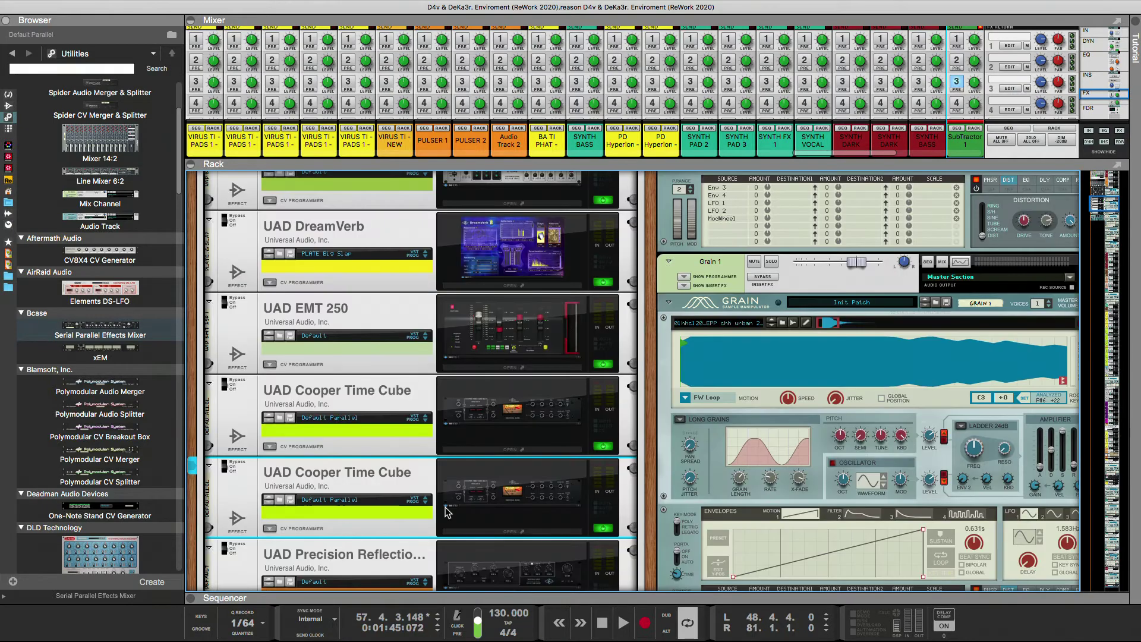
pyautogui.click(483, 528)
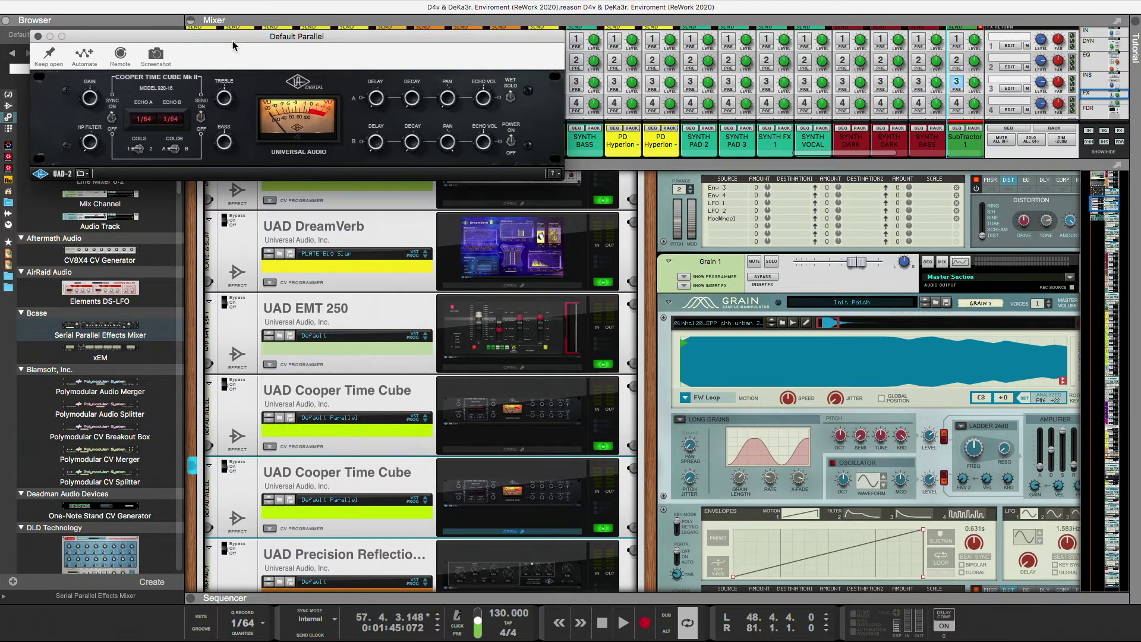
pyautogui.moveTo(233, 40); pyautogui.dragTo(334, 227)
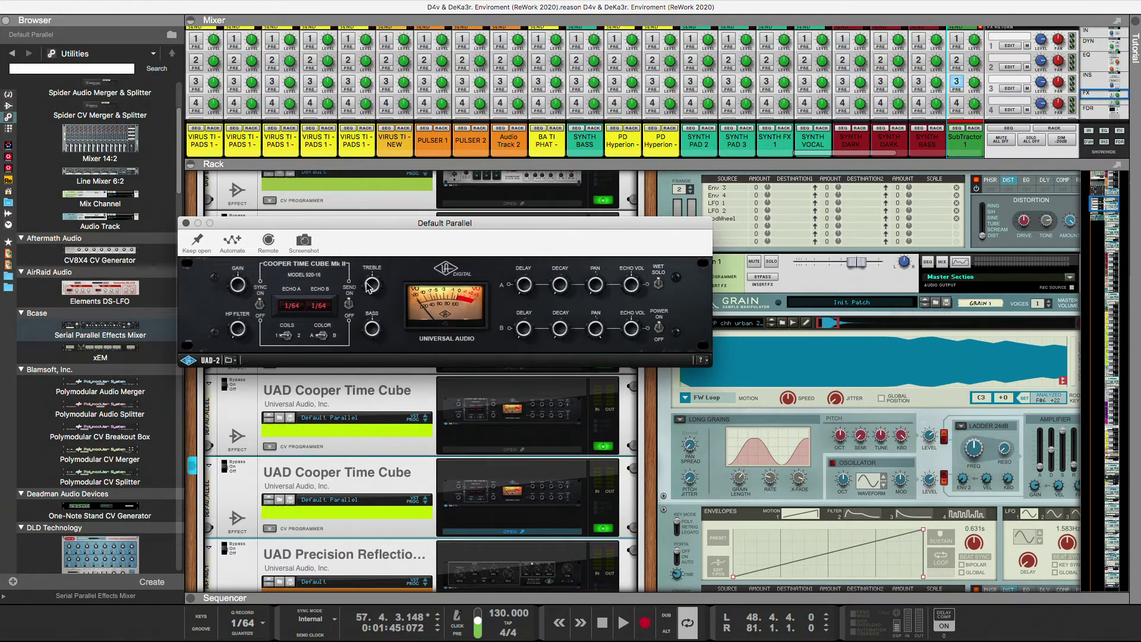
pyautogui.moveTo(525, 267); pyautogui.dragTo(527, 252)
pyautogui.moveTo(522, 324); pyautogui.dragTo(533, 277)
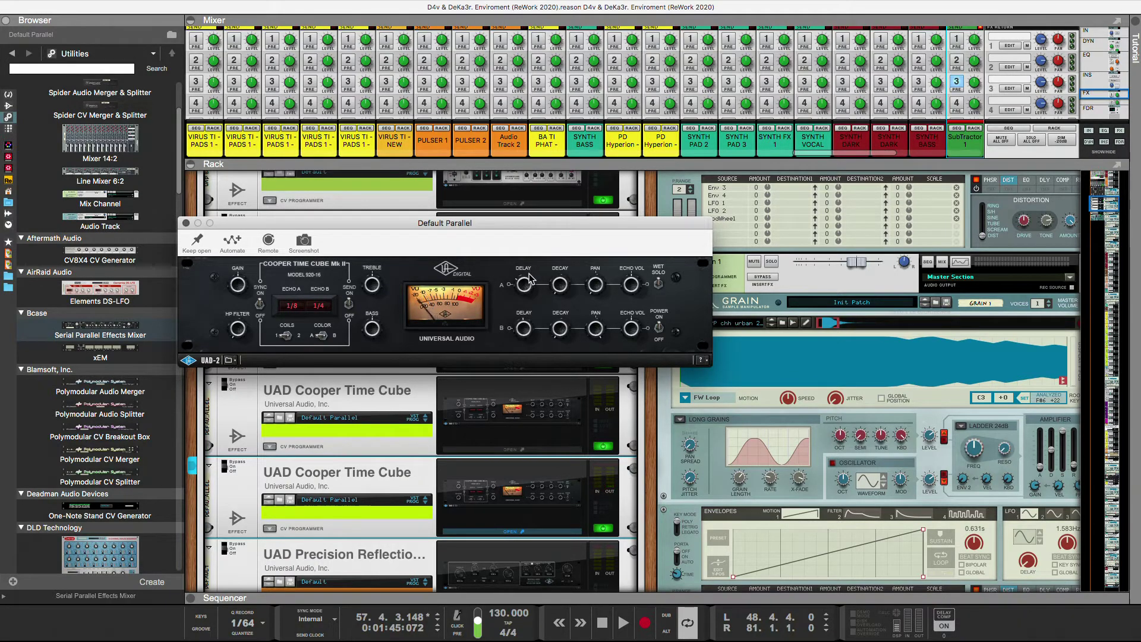
pyautogui.moveTo(528, 330); pyautogui.dragTo(529, 321)
pyautogui.moveTo(528, 293); pyautogui.dragTo(522, 271)
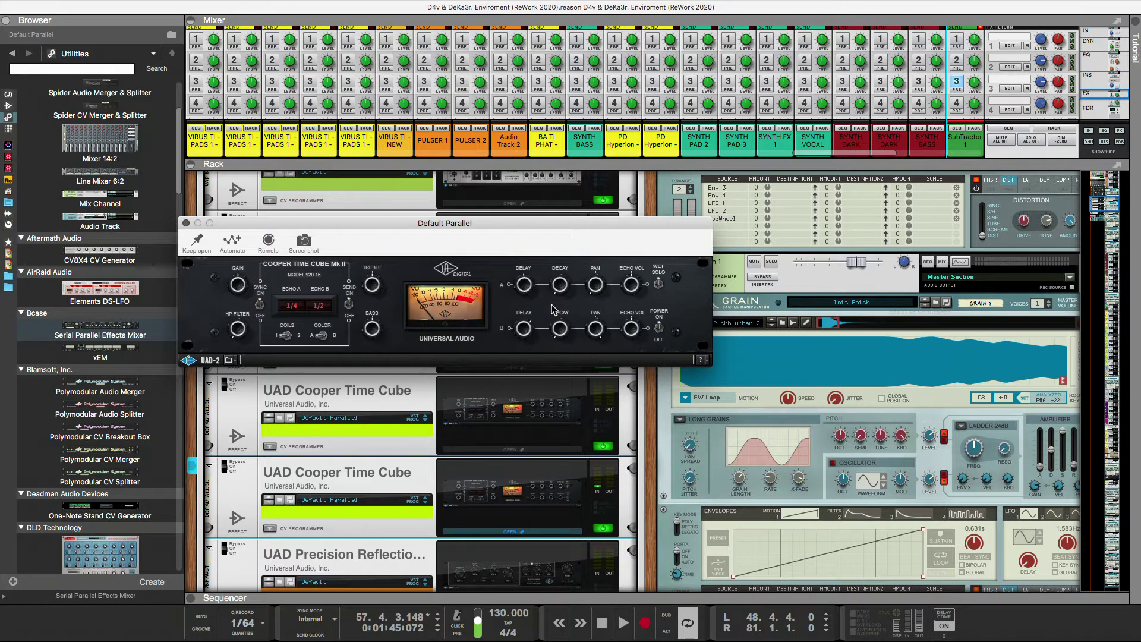
pyautogui.moveTo(525, 290); pyautogui.dragTo(525, 333)
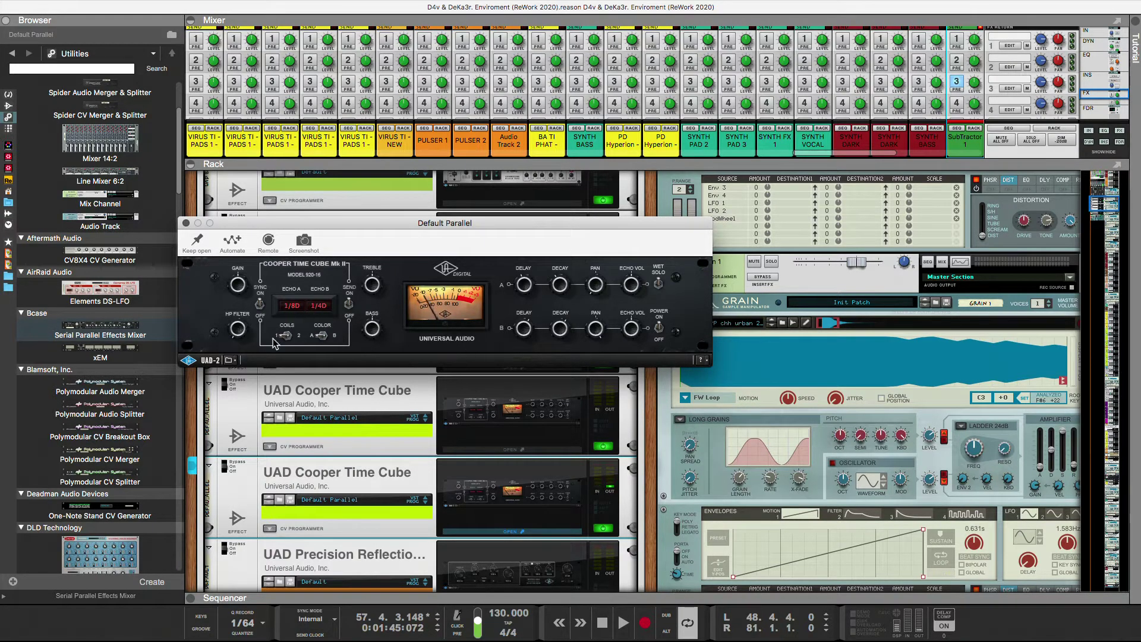
# - Copy the settings of the lower UAD Cooper Time Cube and paste them into the upper Cooper Time Cube
pyautogui.click(229, 360)
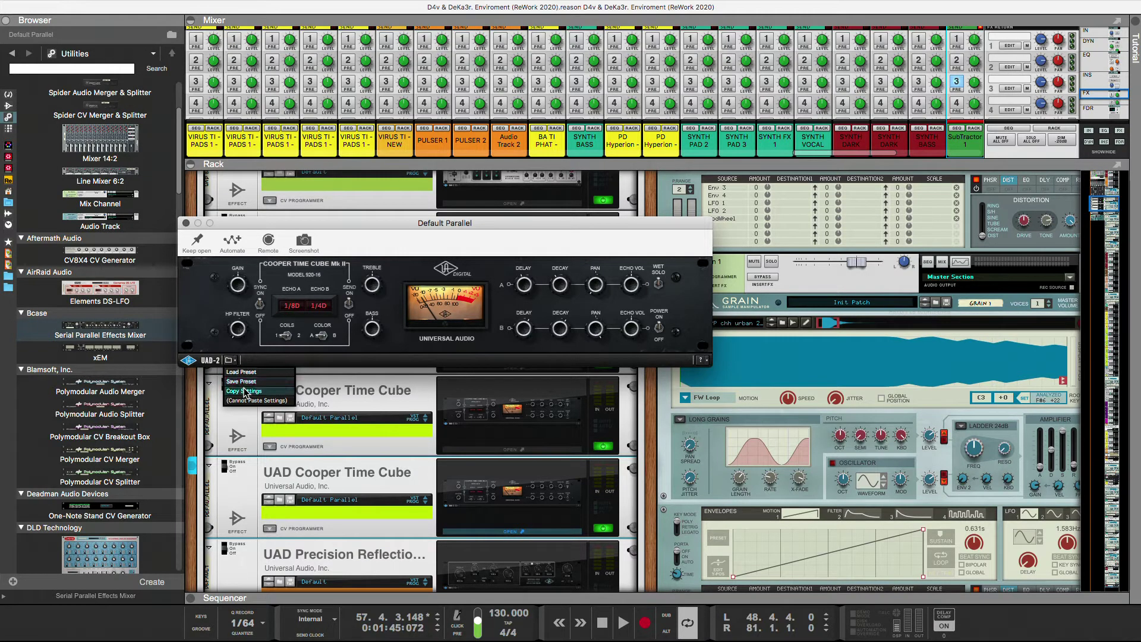
pyautogui.click(243, 391)
pyautogui.click(186, 224)
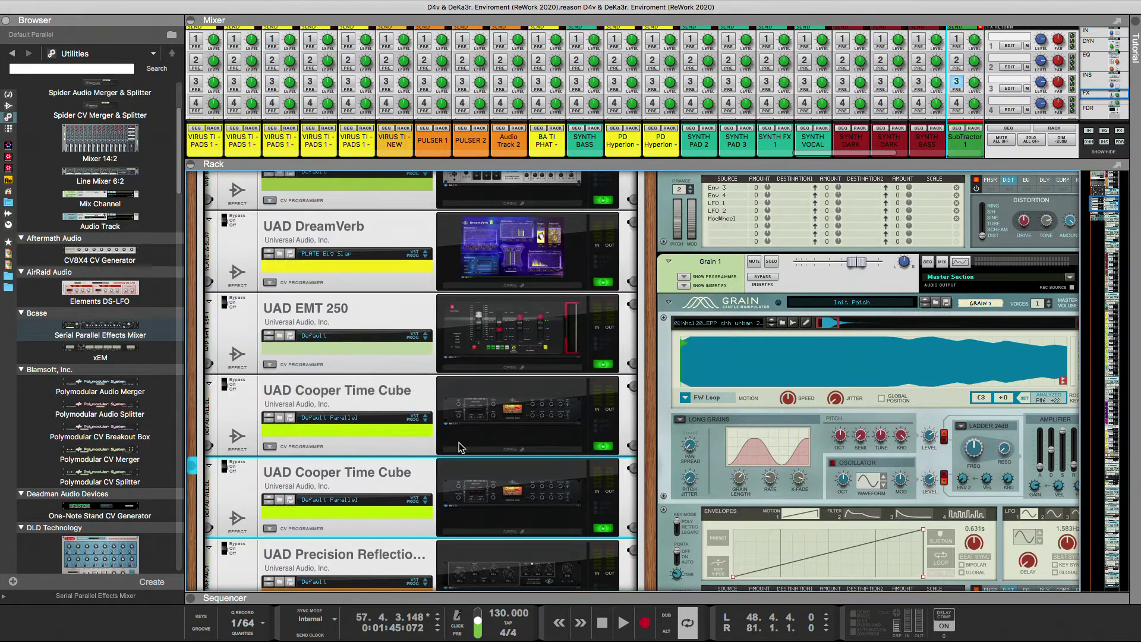
pyautogui.click(487, 449)
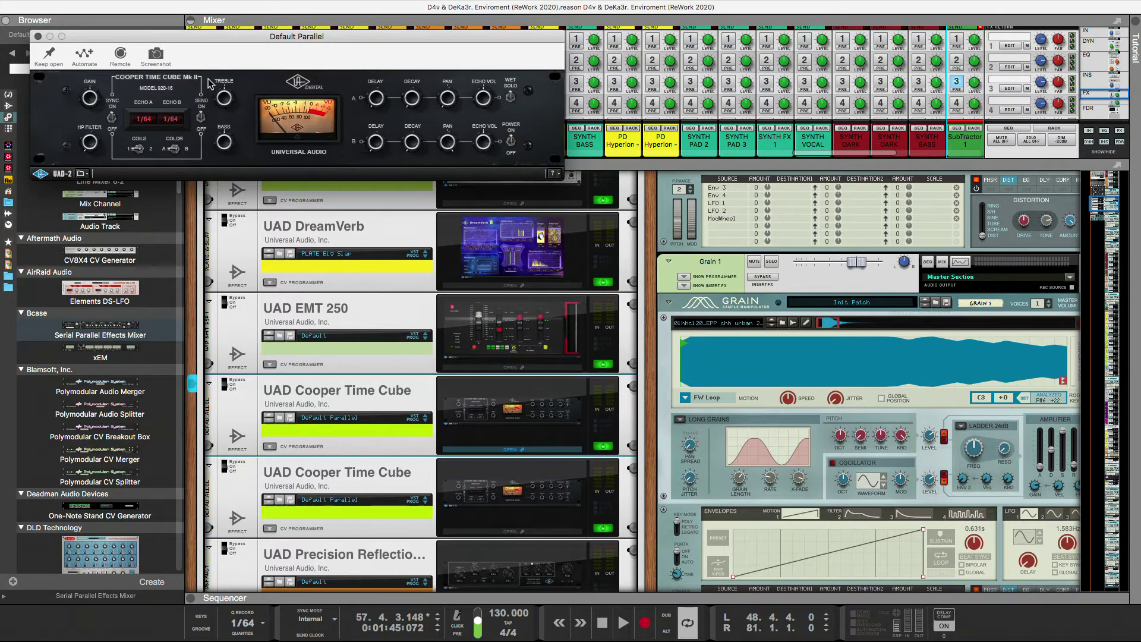
pyautogui.click(90, 173)
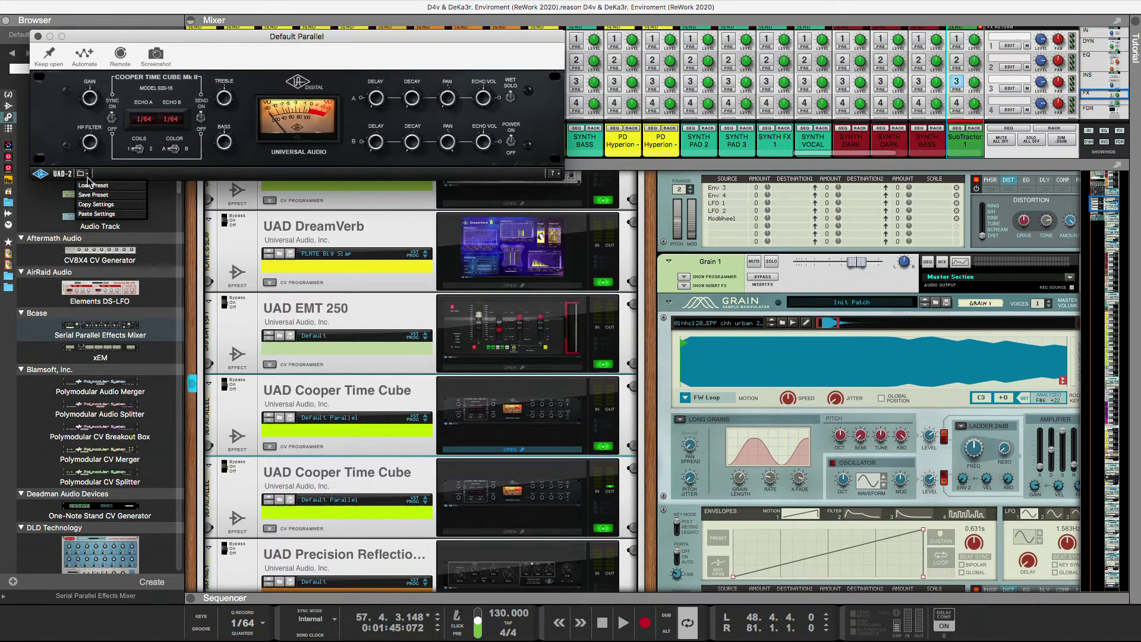
pyautogui.click(116, 216)
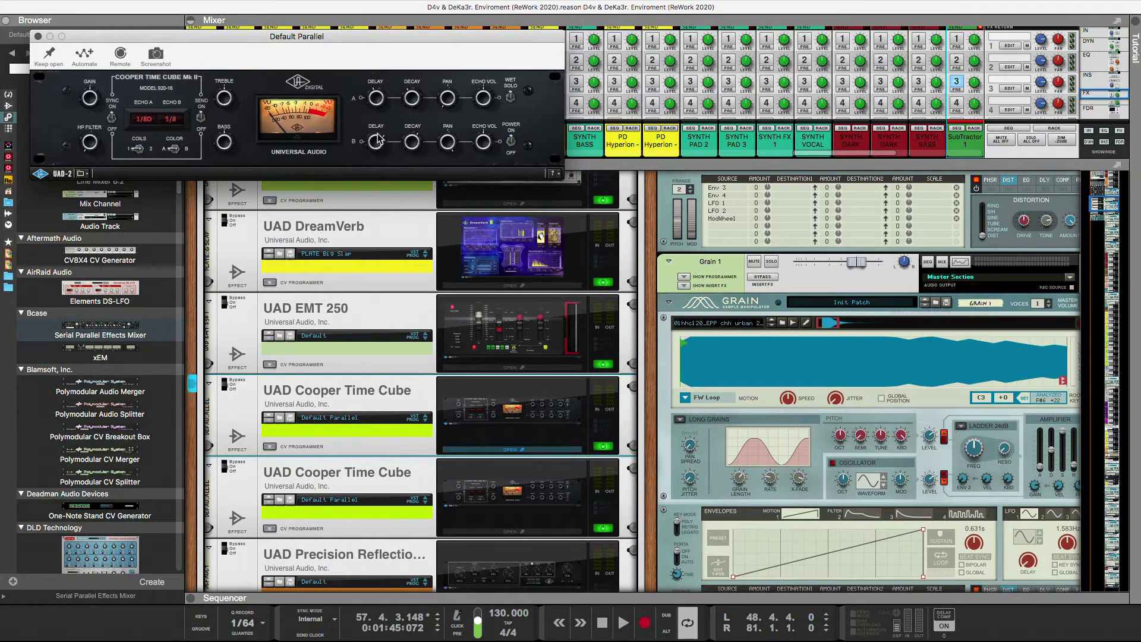
# - Set the upper Cooper Time Cube's delays to 1/4D for Echo A and 1/8D for Echo B, and close its window
pyautogui.moveTo(381, 130); pyautogui.dragTo(377, 163)
pyautogui.moveTo(379, 107); pyautogui.dragTo(380, 98)
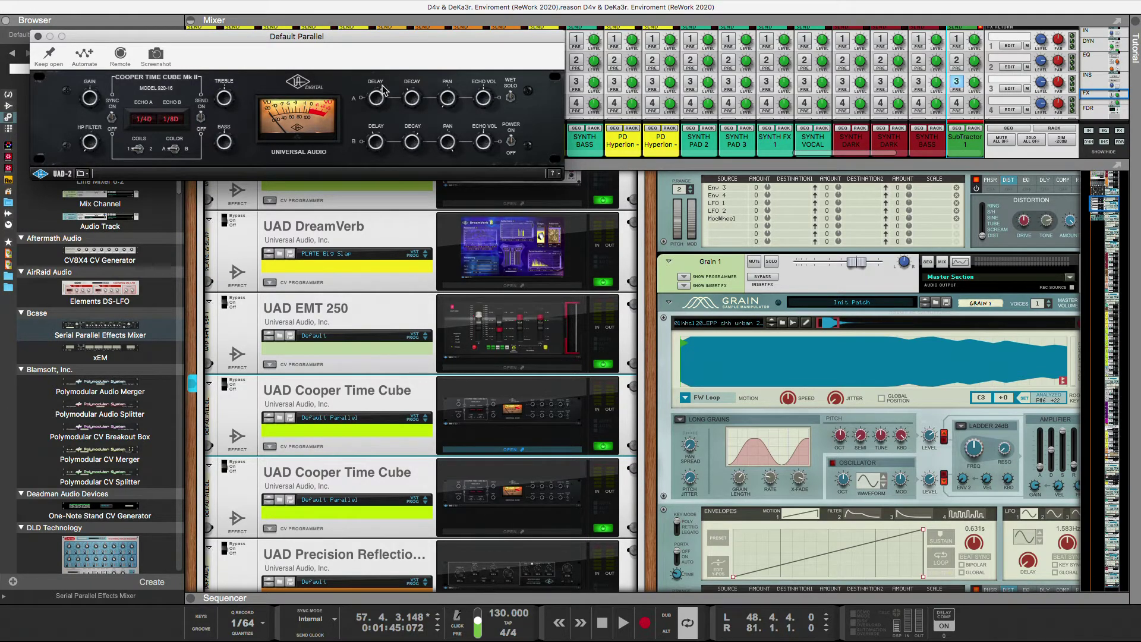
pyautogui.click(39, 36)
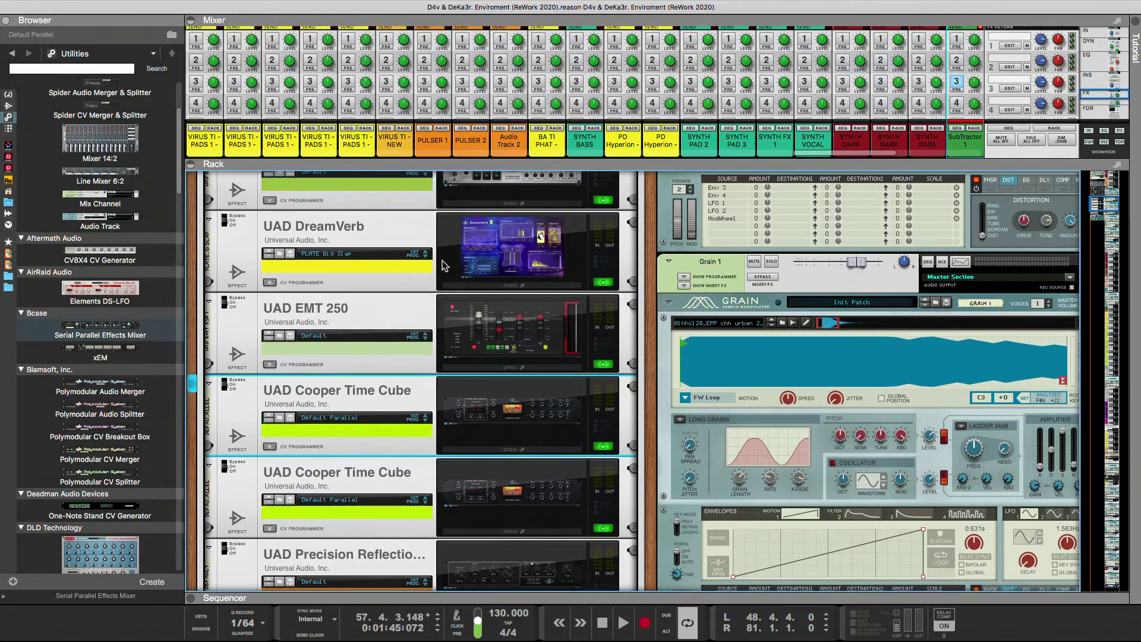
# - Switch the SubTractor 1 channel to FX send 4 and cable the upper Cooper Time Cube's inputs and outputs to SPEM 1 copy 3
pyautogui.click(957, 85)
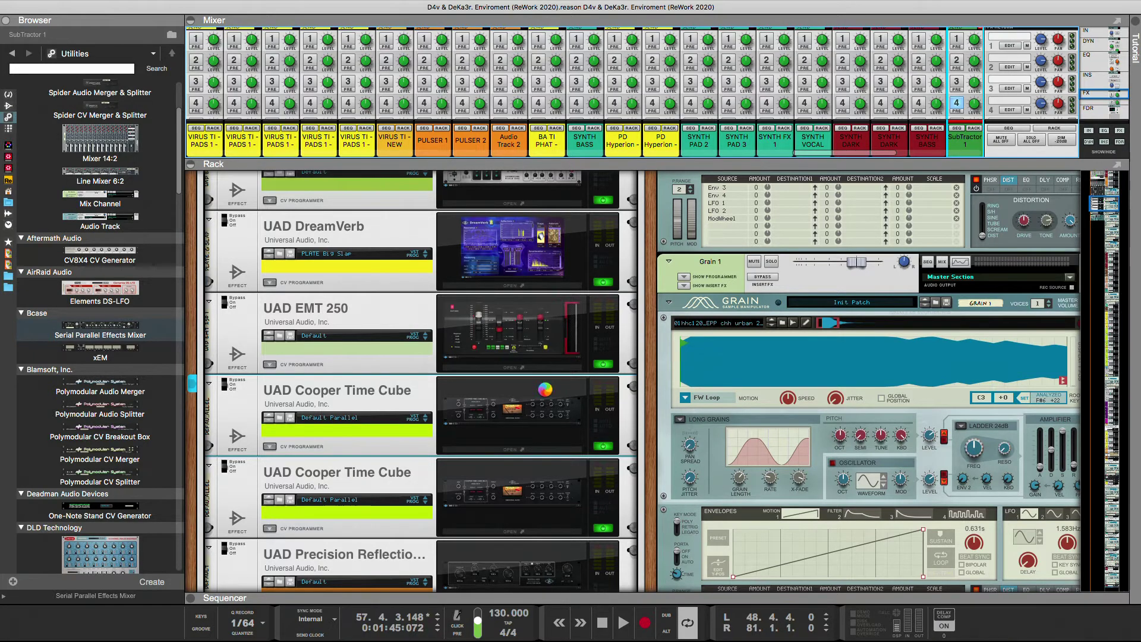
pyautogui.press('Tab')
pyautogui.moveTo(527, 418); pyautogui.dragTo(575, 468)
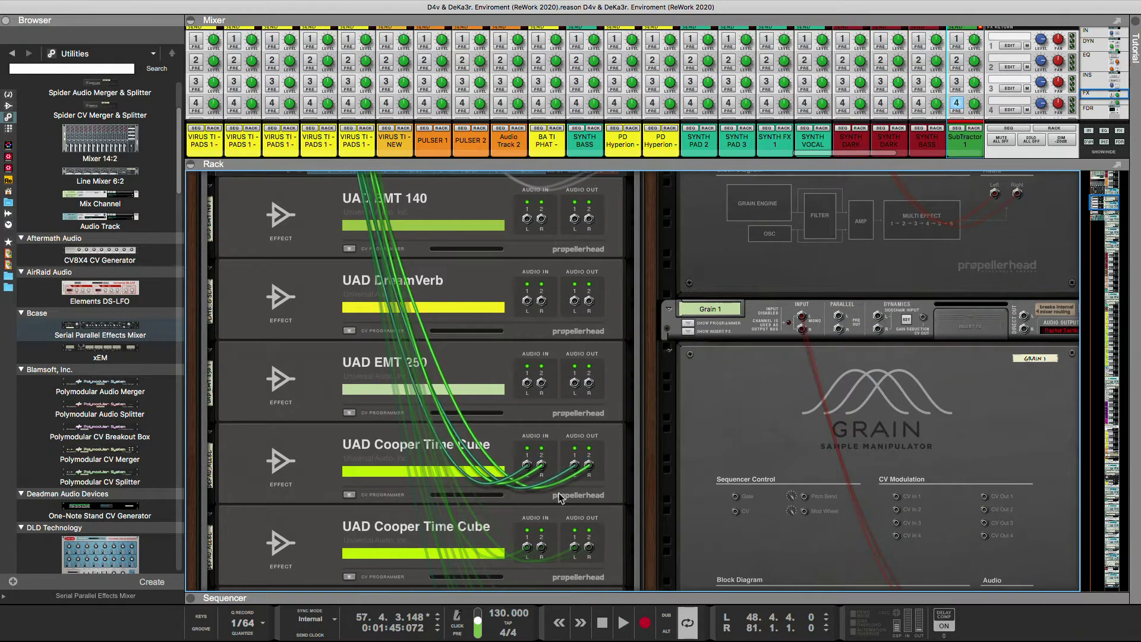
# - Compare FX sends 3 and 4 on the SubTractor 1 channel and leave both switched off
pyautogui.click(957, 82)
pyautogui.click(957, 103)
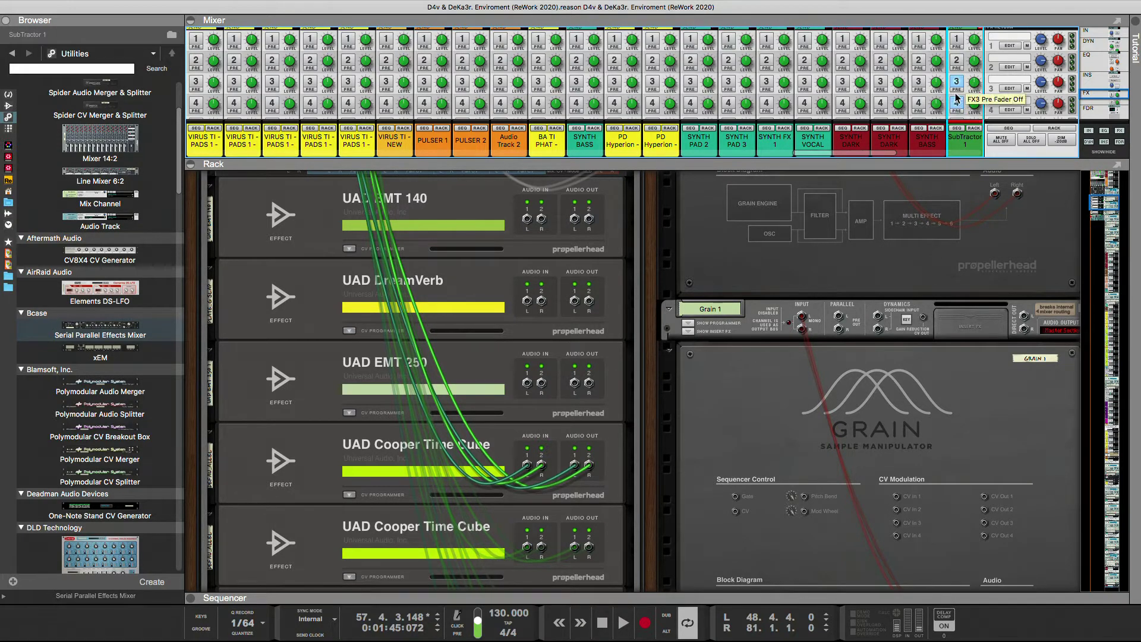
pyautogui.click(957, 82)
# - Cable the audio inputs of the UAD EMT 250, DreamVerb and EMT 140 to the first sends of SPEM 1 copy 4, 5 and 6 respectively
pyautogui.scroll(3, 543, 401)
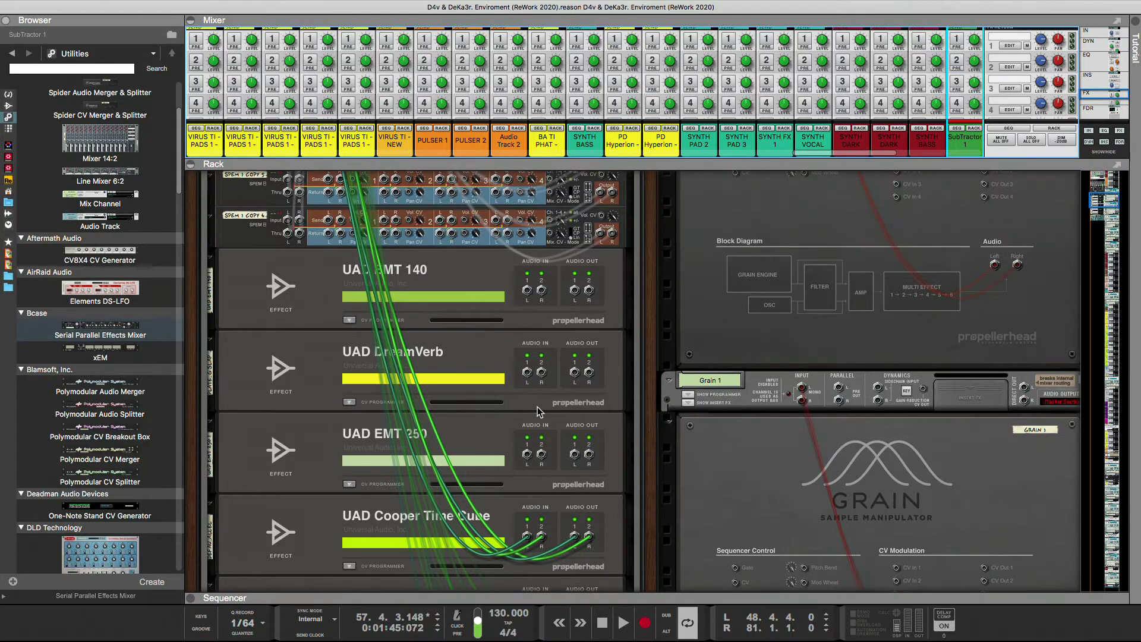
pyautogui.moveTo(527, 454); pyautogui.dragTo(327, 245)
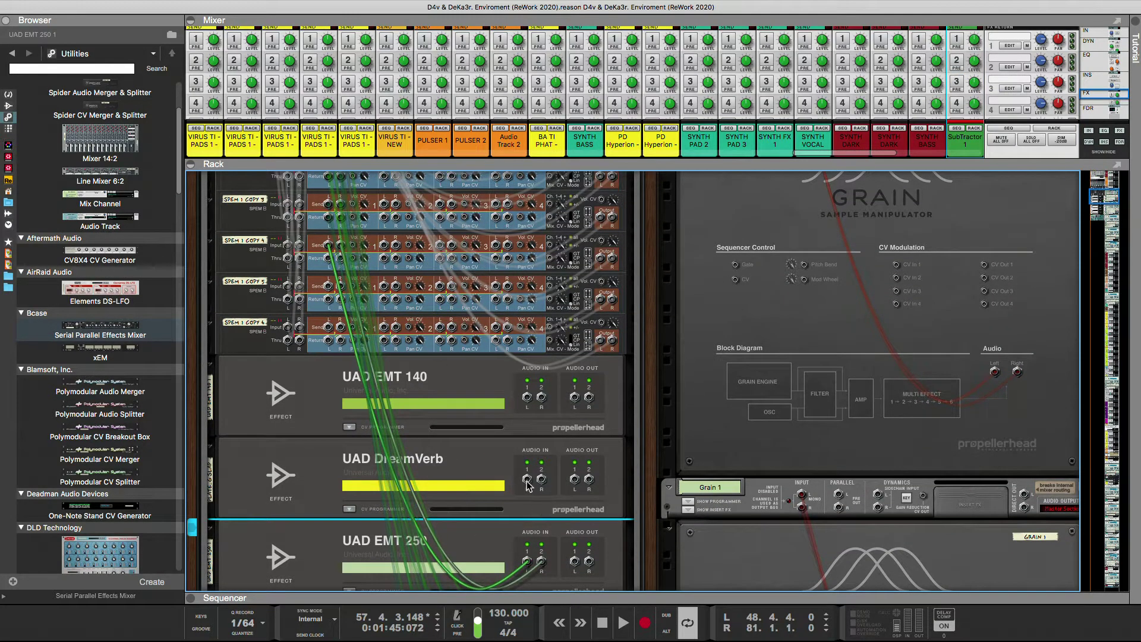
pyautogui.moveTo(528, 481); pyautogui.dragTo(393, 349)
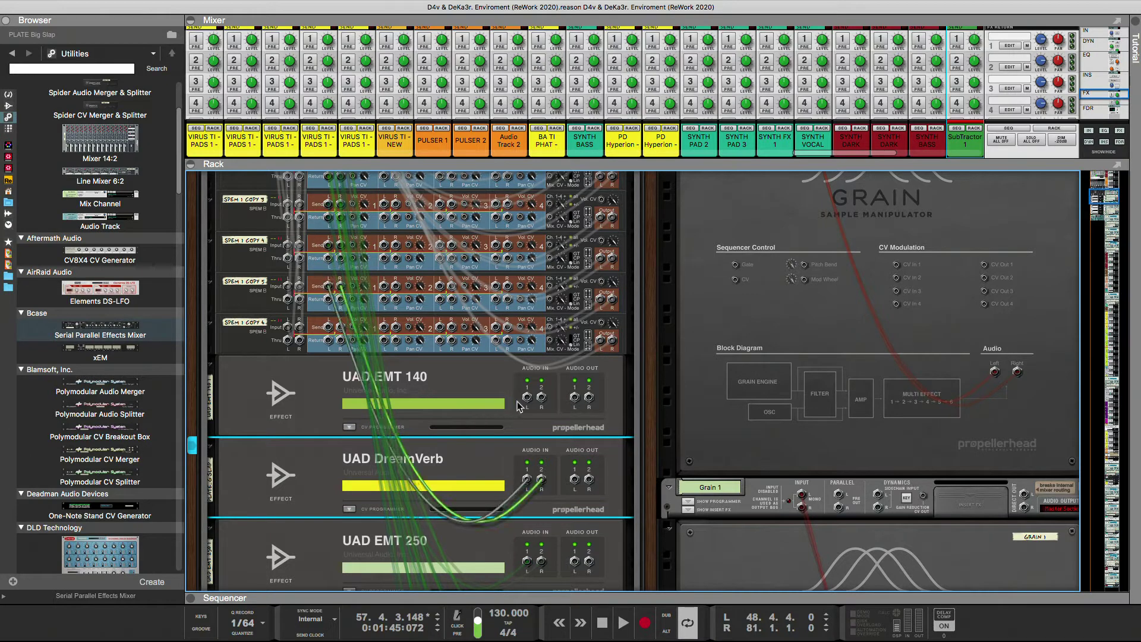
pyautogui.moveTo(527, 397); pyautogui.dragTo(328, 326)
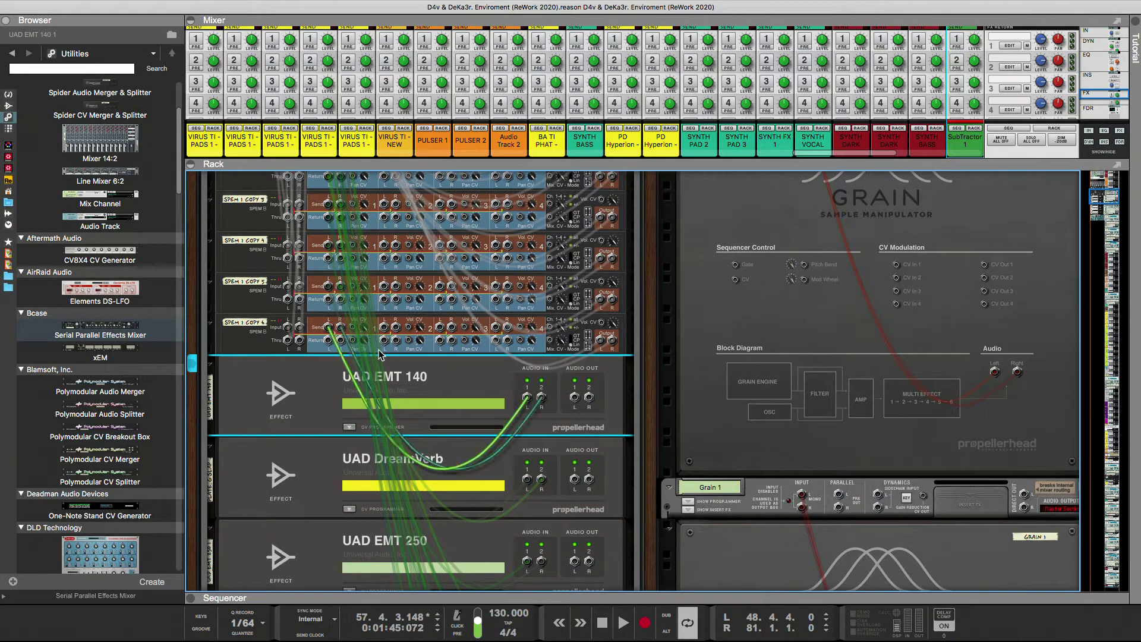
# - Cable the audio outputs of the UAD EMT 250, DreamVerb and EMT 140 to the first returns of SPEM 1 copy 4, 5 and 6
pyautogui.moveTo(574, 565); pyautogui.dragTo(514, 426)
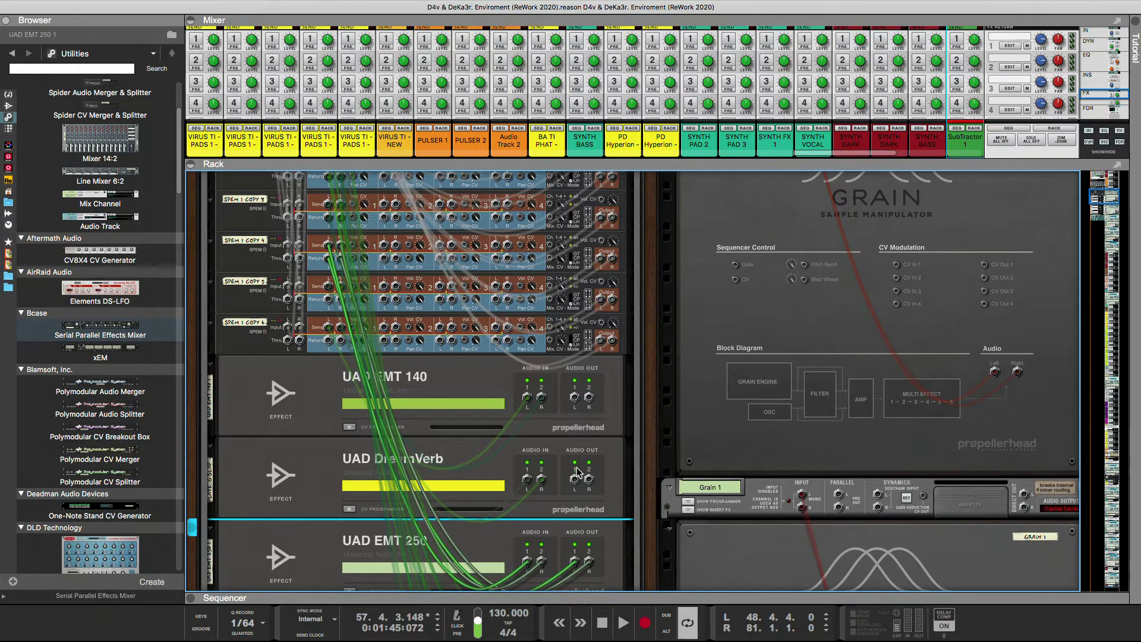
pyautogui.moveTo(574, 479); pyautogui.dragTo(329, 299)
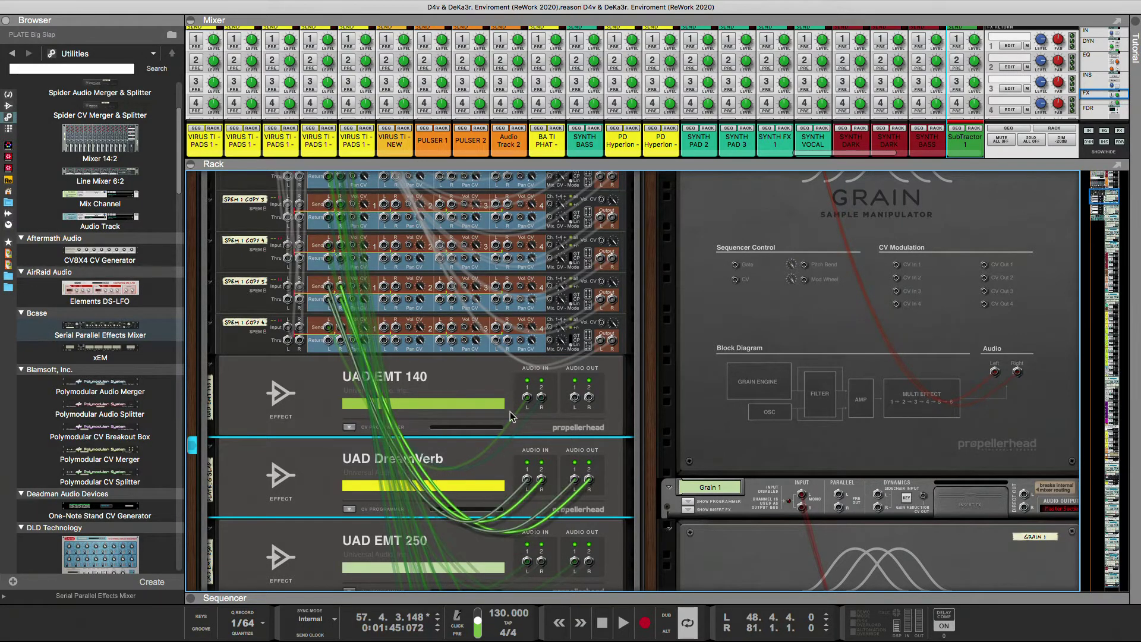
pyautogui.moveTo(576, 403); pyautogui.dragTo(328, 340)
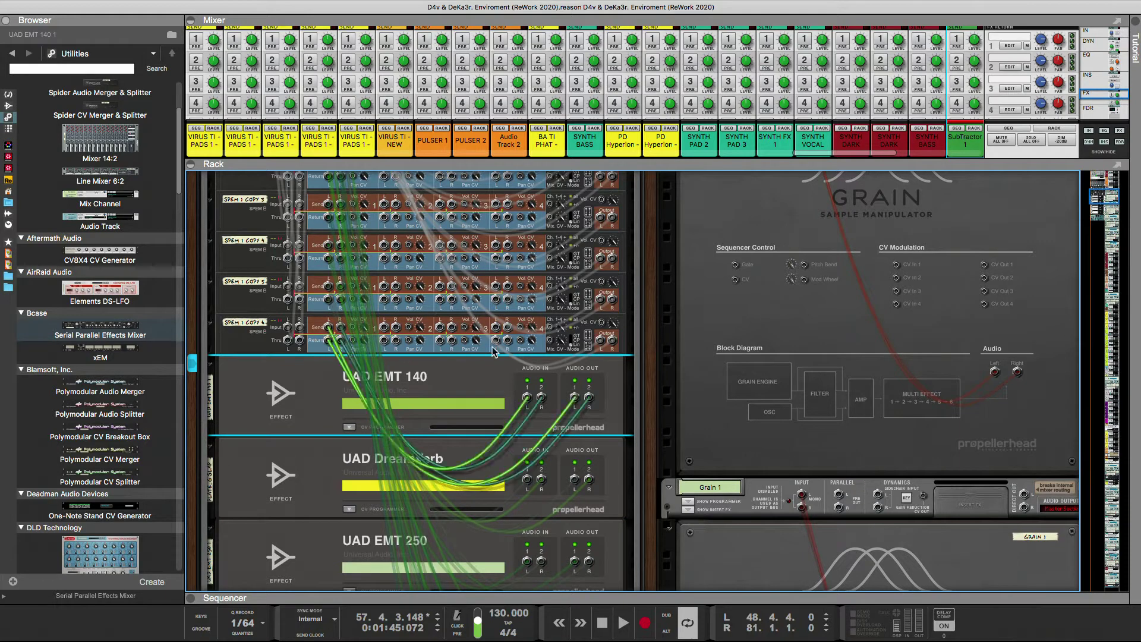
# - Try FX send 5 on the SubTractor 1 channel and inspect the UAD EMT 250 settings
pyautogui.scroll(-2, 899, 101)
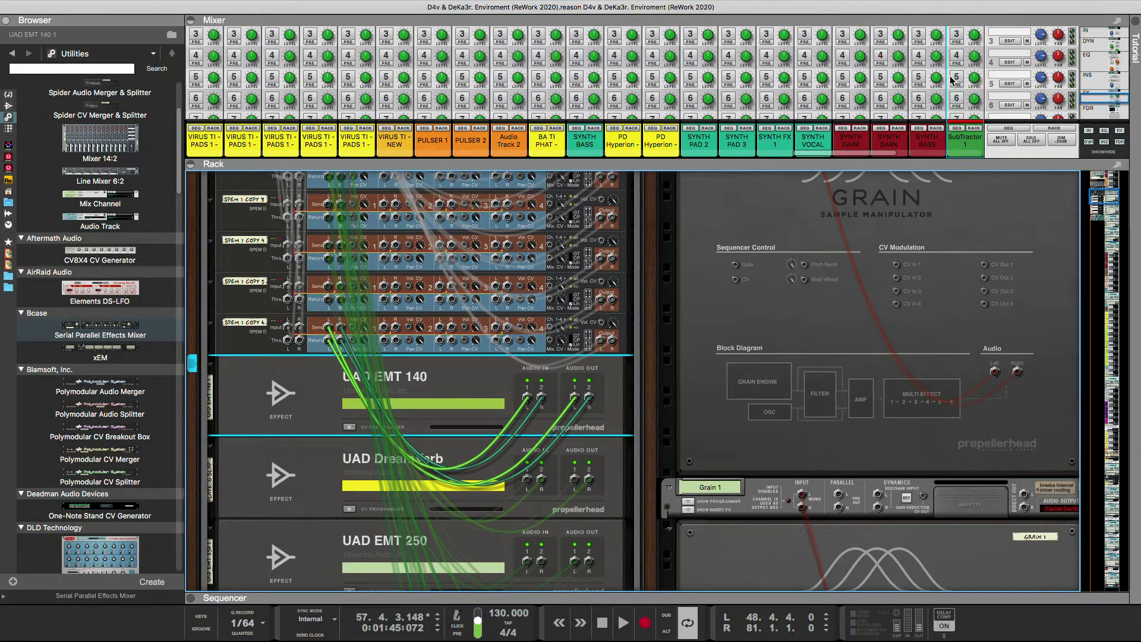
pyautogui.click(957, 78)
pyautogui.click(957, 81)
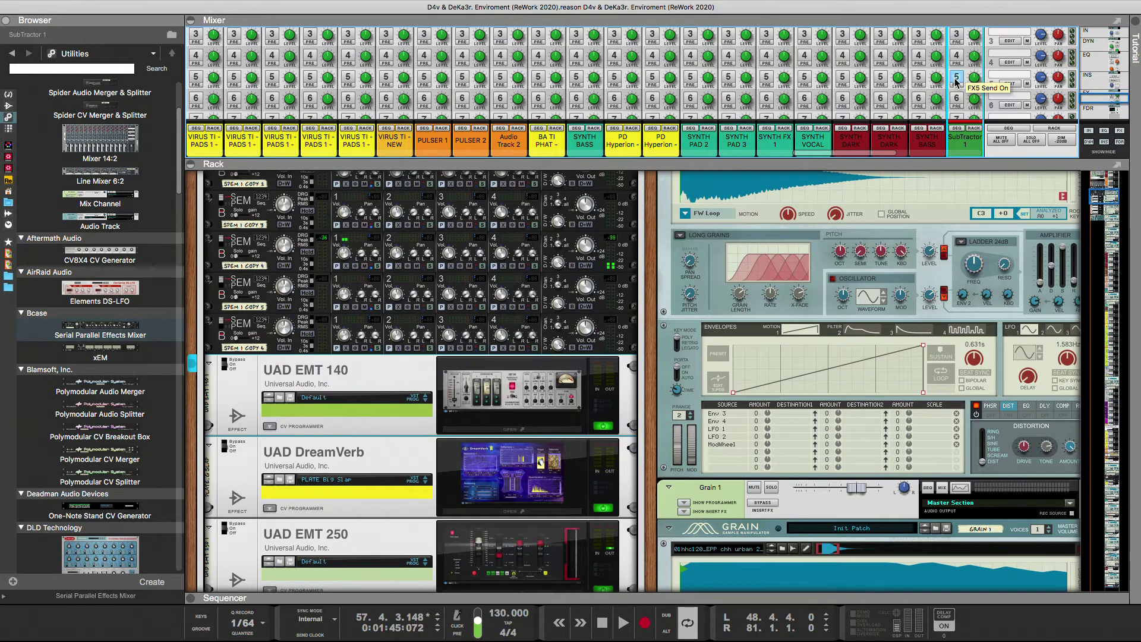
pyautogui.click(956, 78)
pyautogui.click(537, 542)
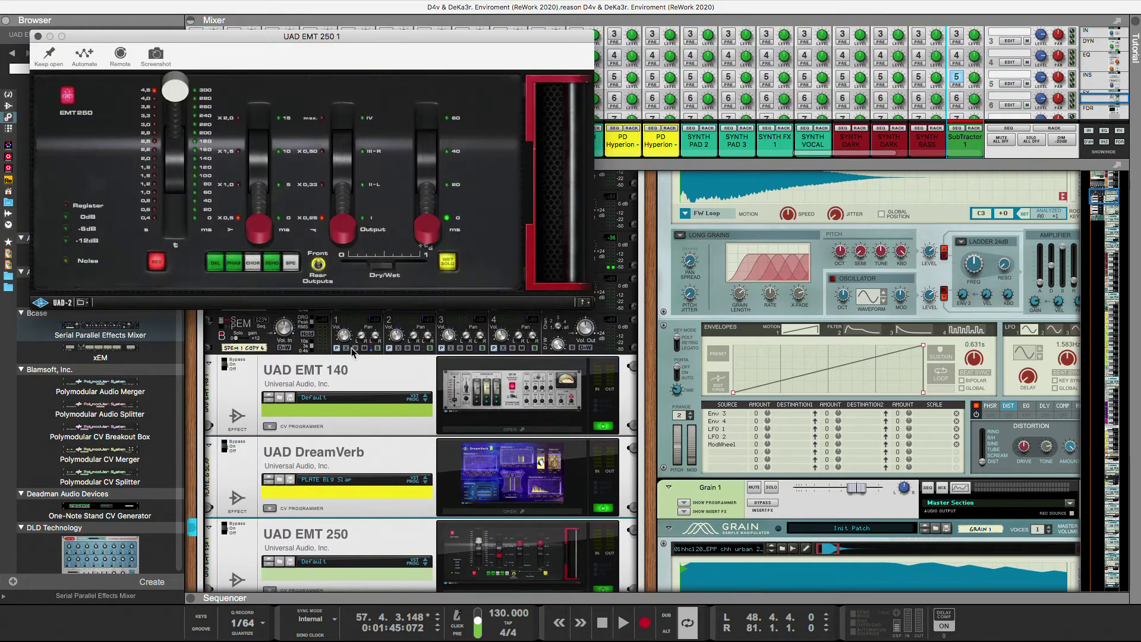
pyautogui.click(38, 37)
# - Activate FX send 6 on SubTractor 1 and set UAD DreamVerb's mix to 100 % and its late reverberation delay to 10 ms
pyautogui.click(956, 98)
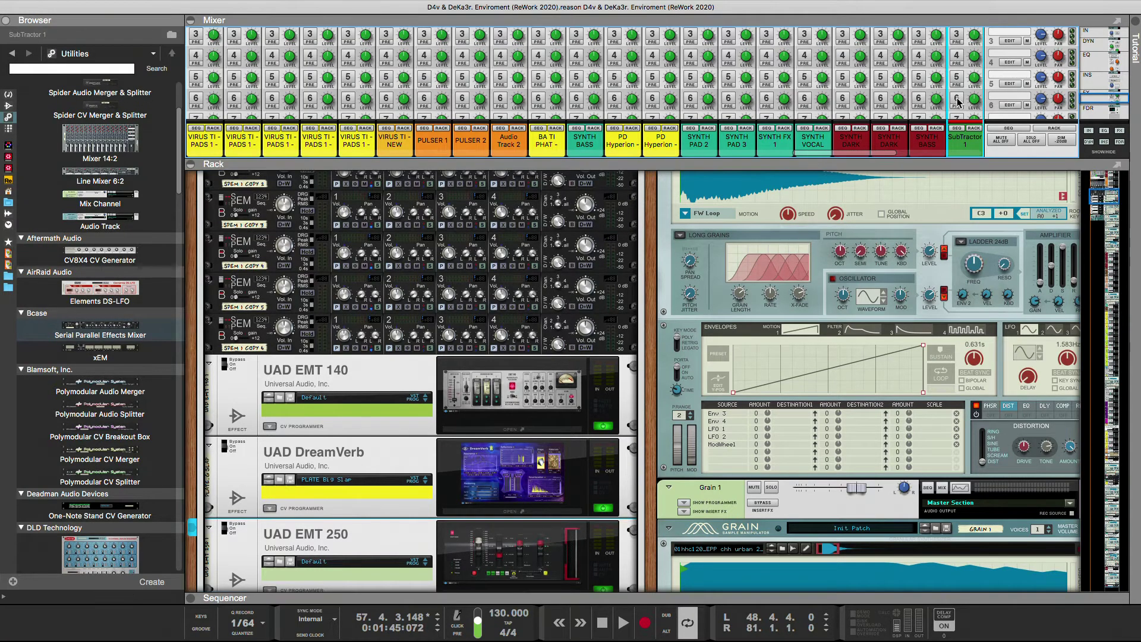
pyautogui.click(521, 509)
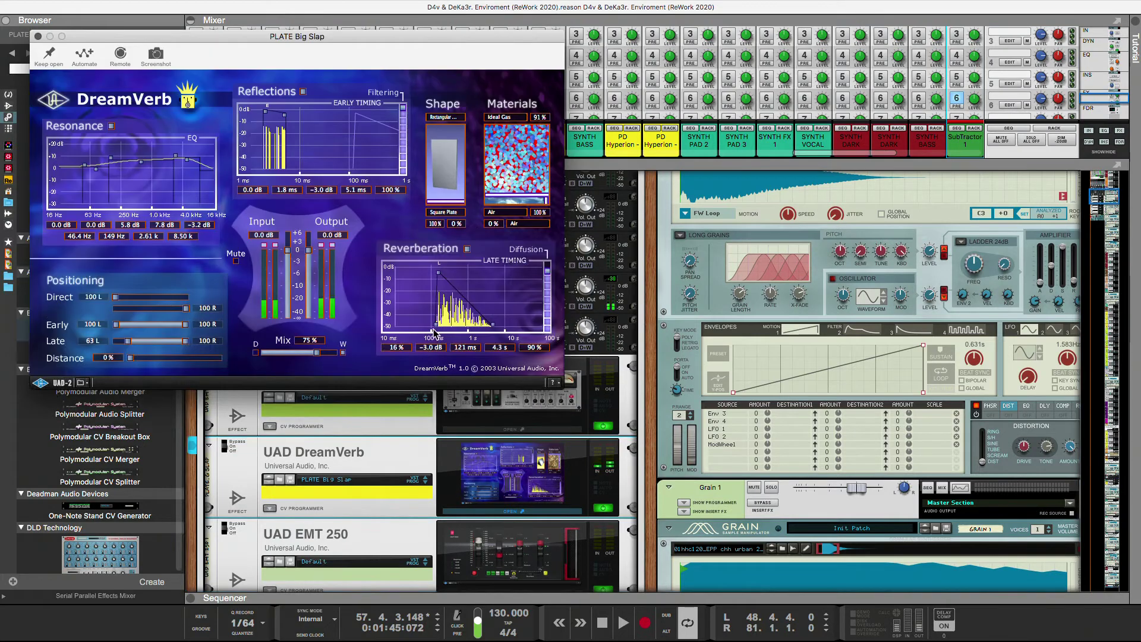
pyautogui.moveTo(465, 347); pyautogui.dragTo(346, 353)
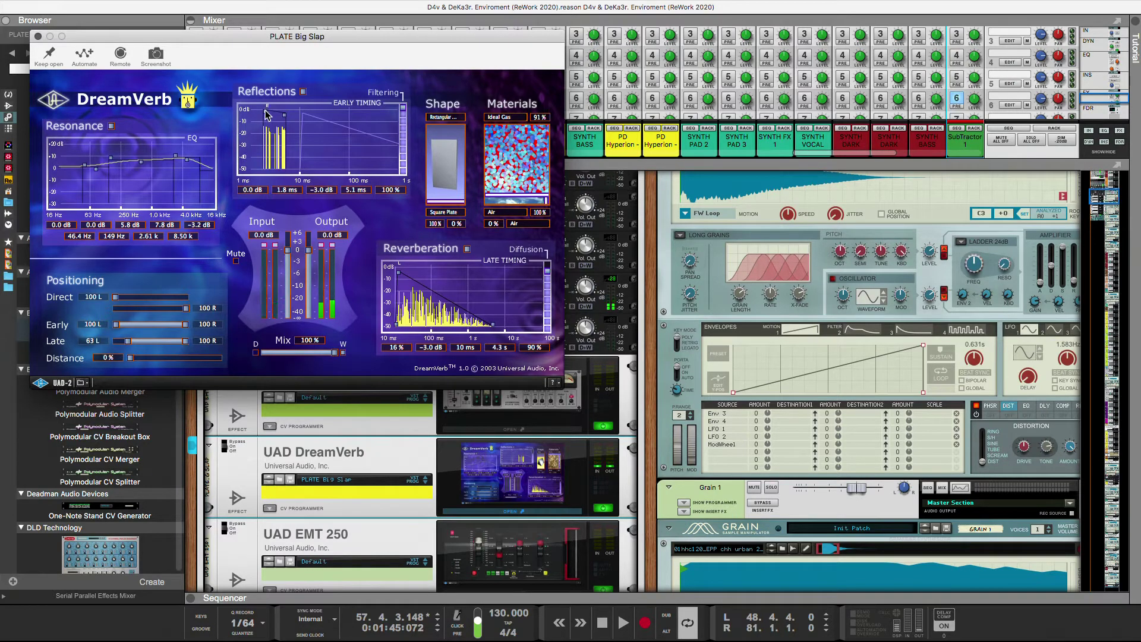
# - Set DreamVerb's early reflection delay to 1.0 ms, its late positioning to 100 L and its reverberation diffusion to 100 %
pyautogui.moveTo(266, 110); pyautogui.dragTo(255, 111)
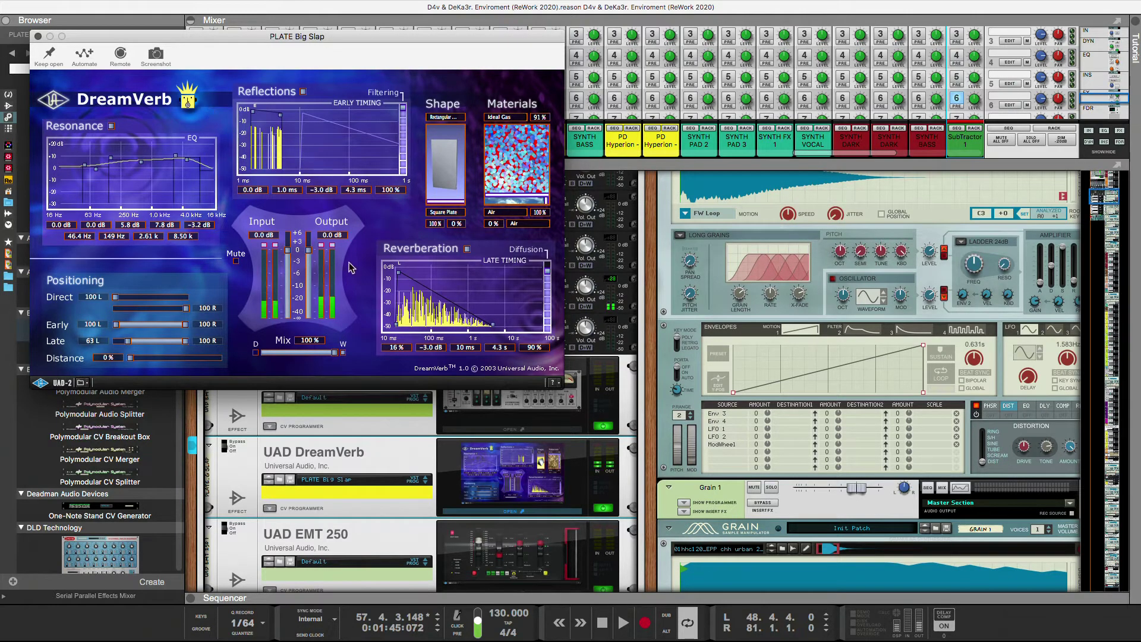
pyautogui.moveTo(127, 341); pyautogui.dragTo(92, 345)
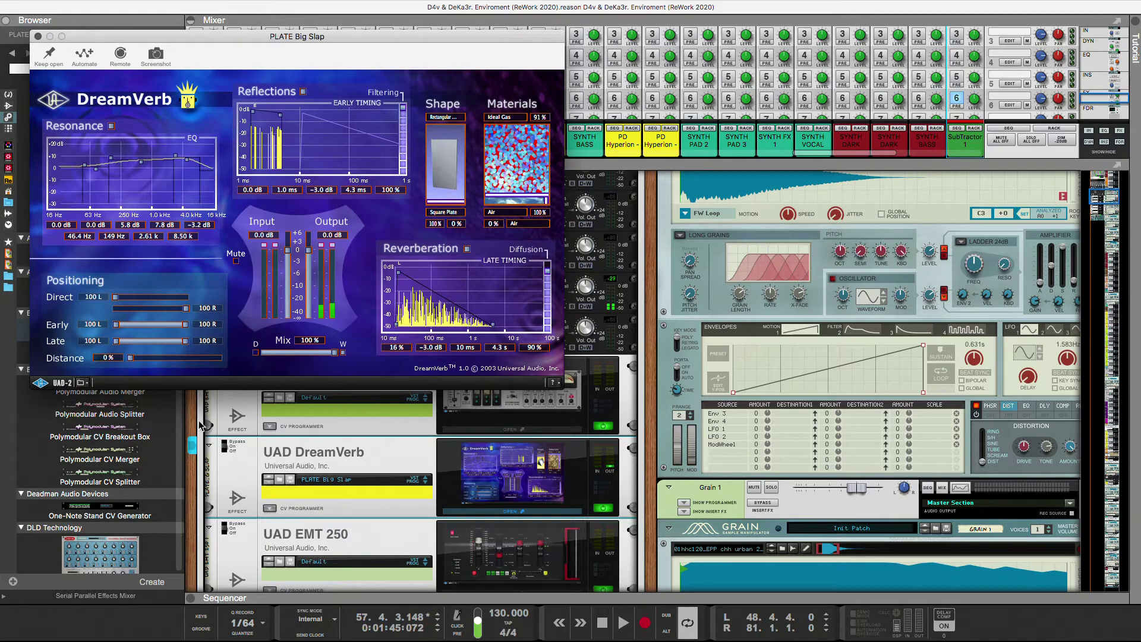
pyautogui.moveTo(547, 271)
pyautogui.mouseDown()
pyautogui.moveTo(542, 346)
pyautogui.moveTo(550, 256)
pyautogui.mouseUp()
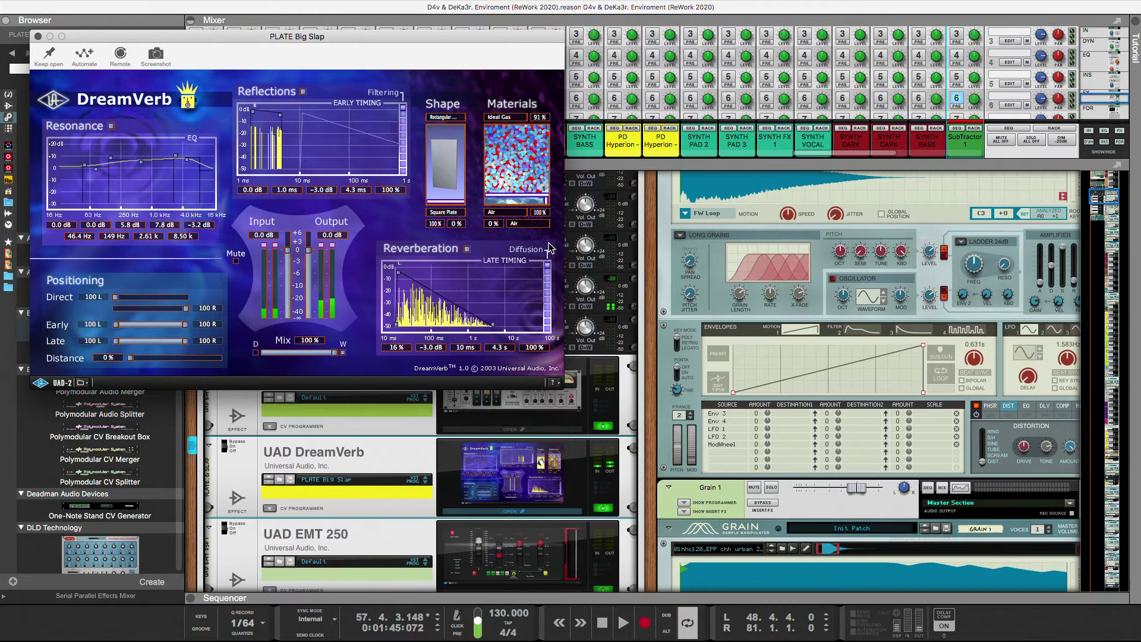
# - Try a positioning distance of 100 % in DreamVerb, return it to 0 % and close the plug-in
pyautogui.moveTo(131, 360); pyautogui.dragTo(240, 364)
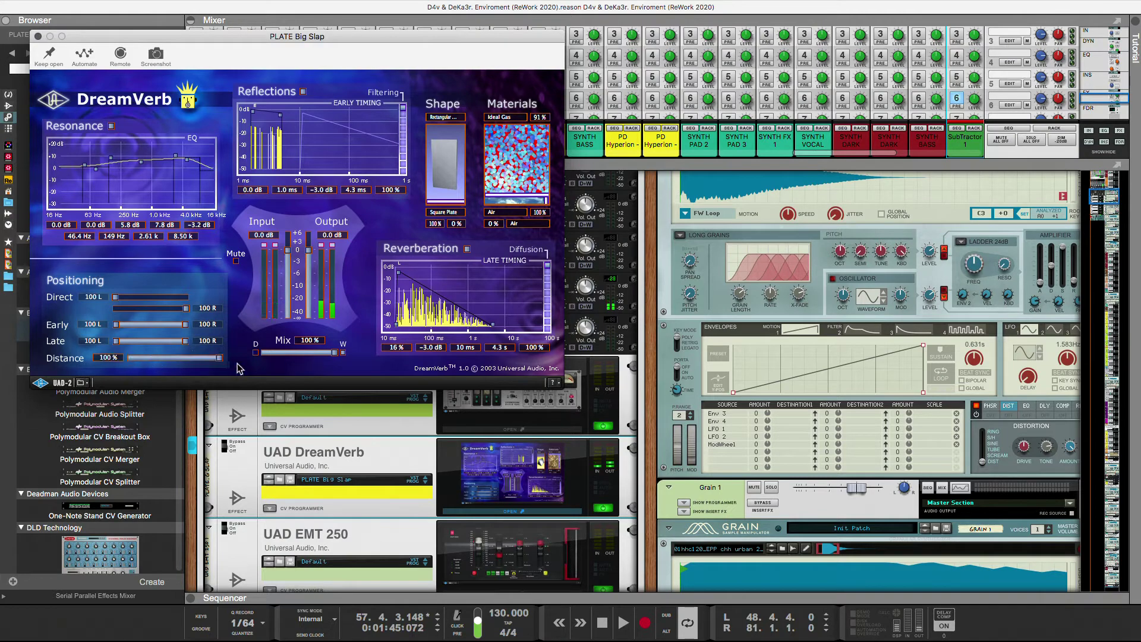
pyautogui.moveTo(219, 357); pyautogui.dragTo(130, 358)
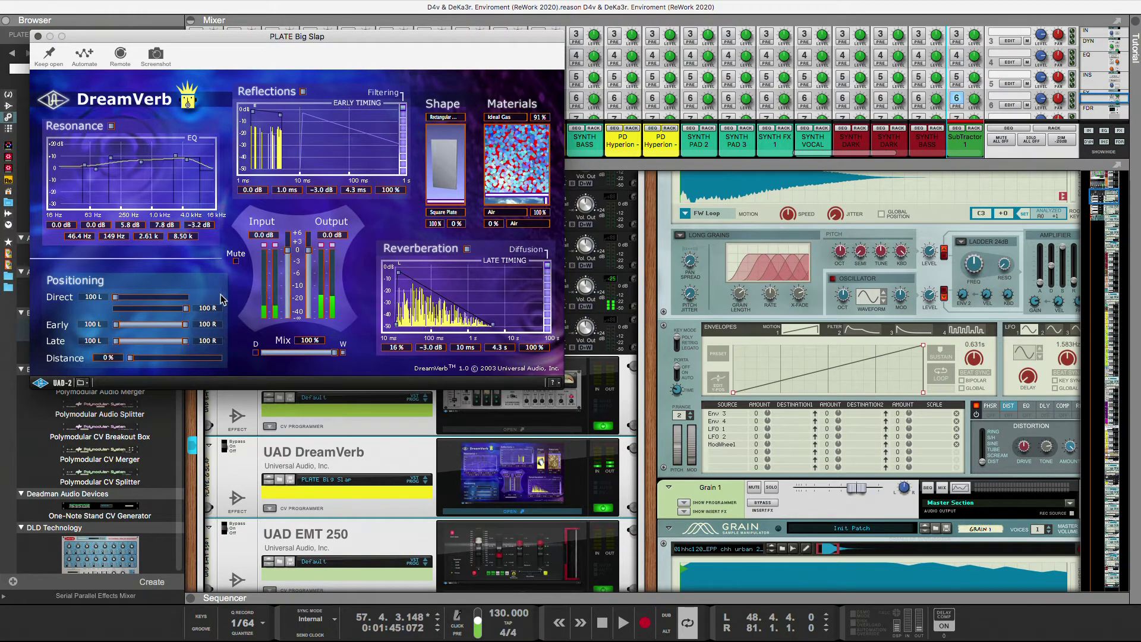
pyautogui.click(37, 37)
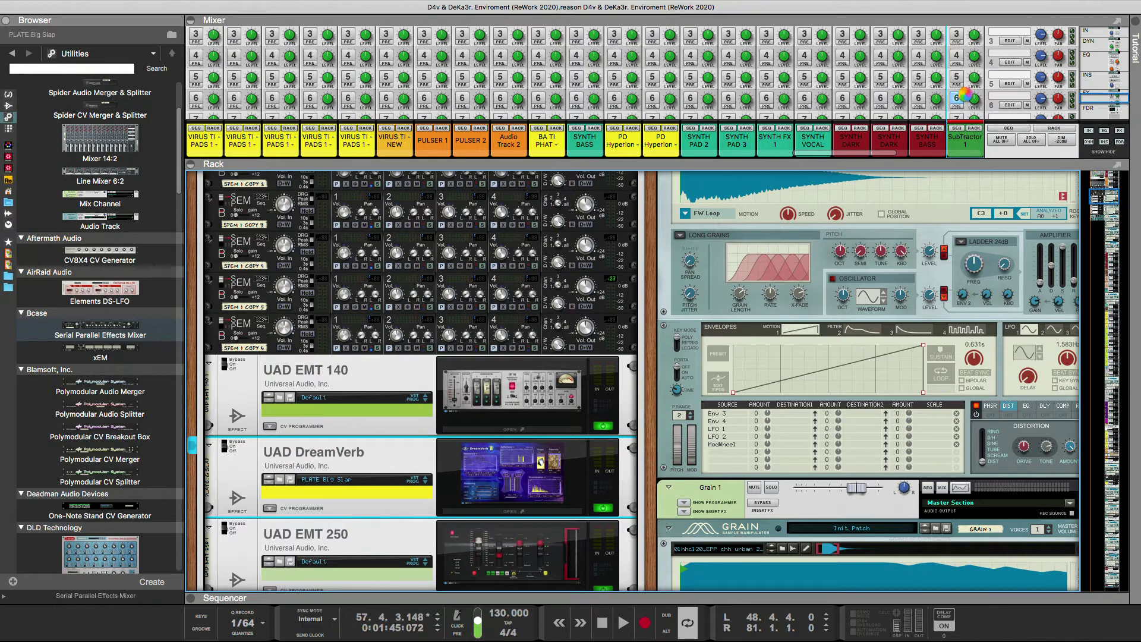
# - Switch SubTractor 1 to FX send 7 and inspect the UAD EMT 140 settings
pyautogui.scroll(-1, 969, 98)
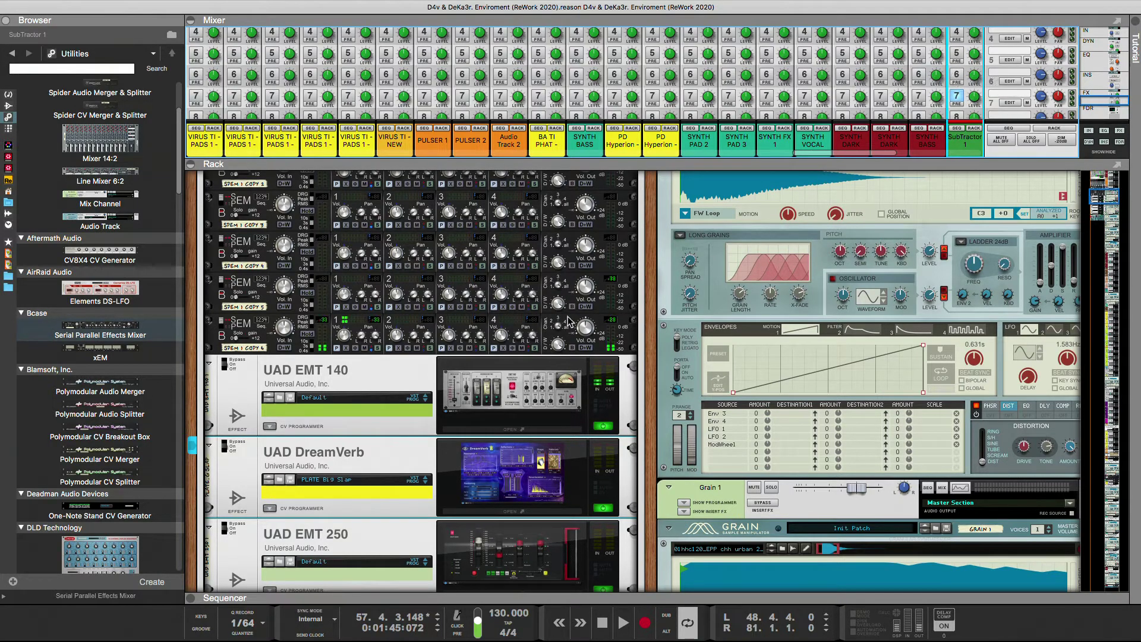
pyautogui.click(515, 429)
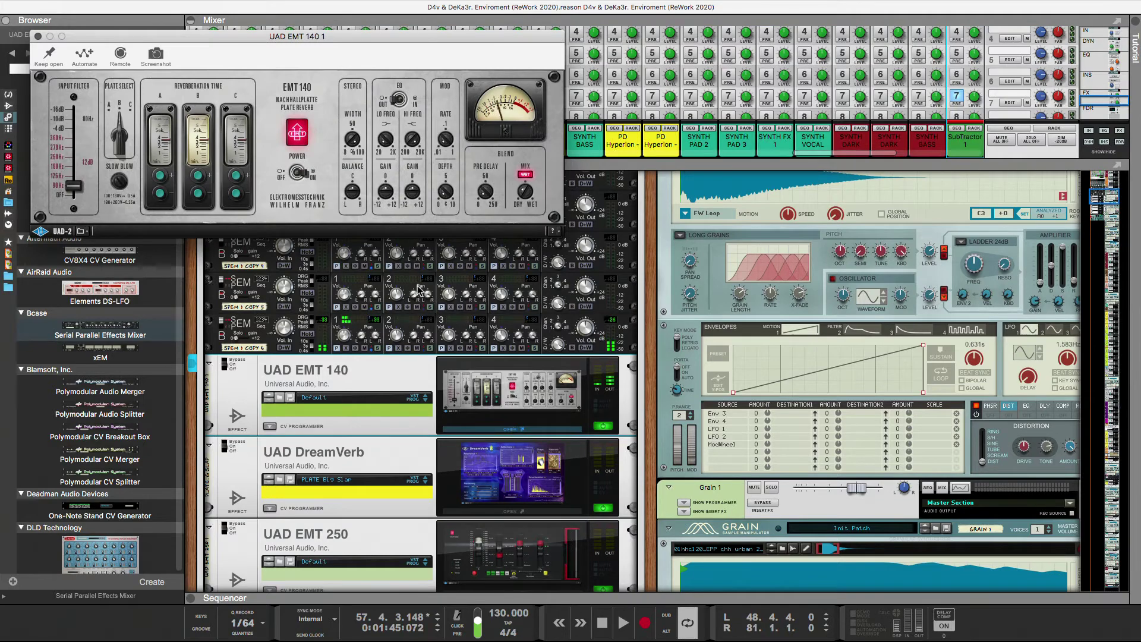
pyautogui.click(38, 36)
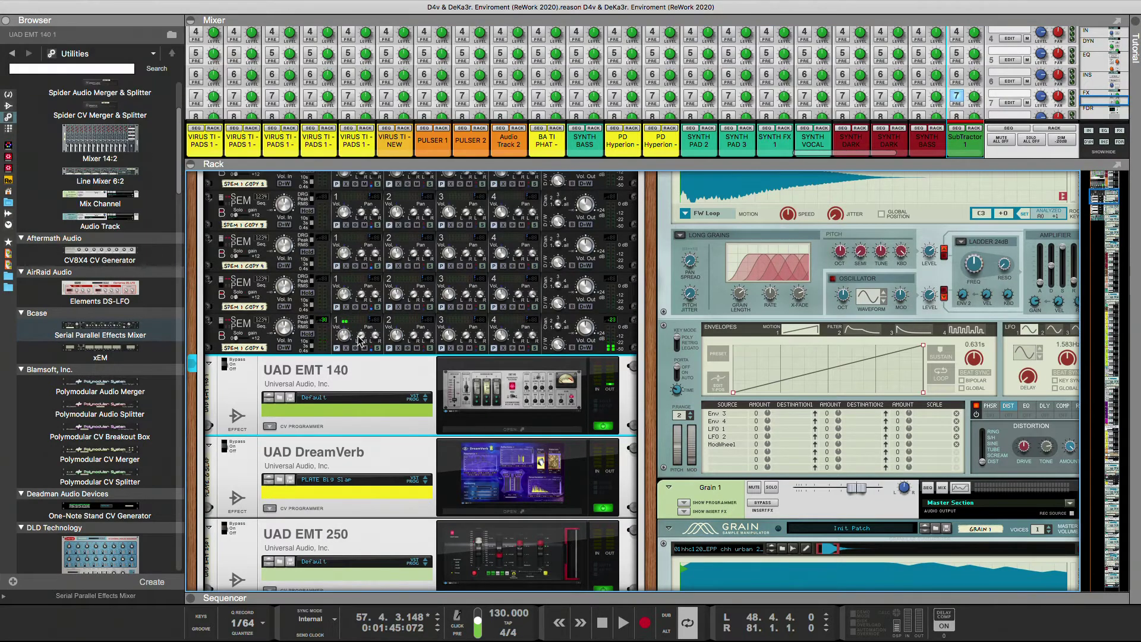
# - Switch SubTractor 1's active effect send to FX send 8
pyautogui.scroll(5, 361, 341)
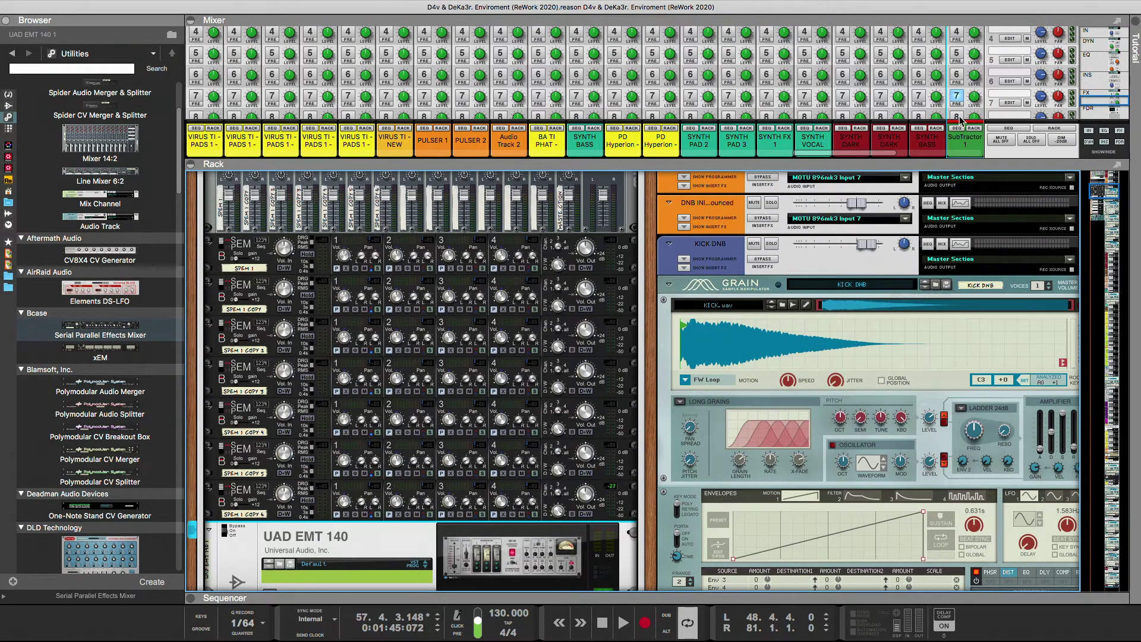
pyautogui.click(959, 117)
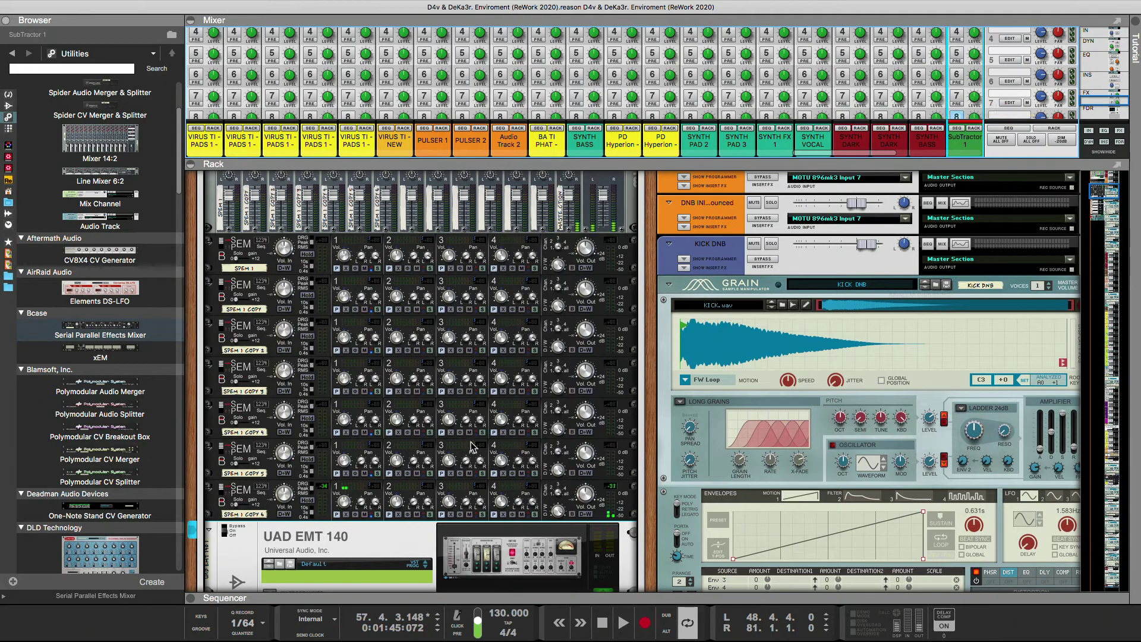
pyautogui.scroll(9, 473, 447)
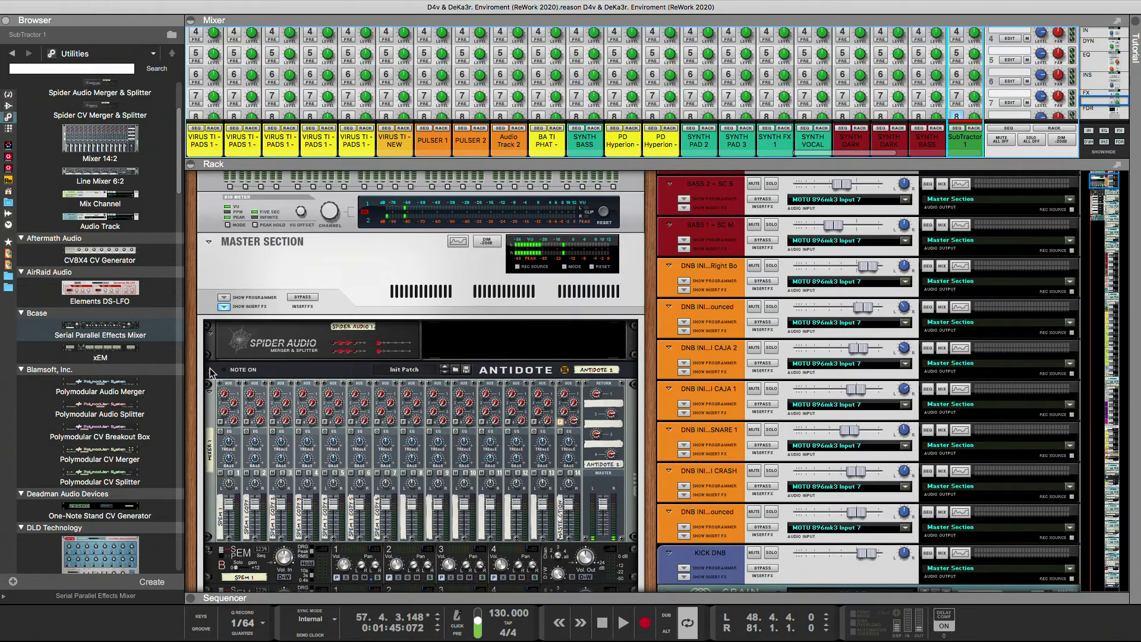
# - Unfold the Antidote above Mixer 1, inspect its reverb section and set the reverb time to 12.79 s
pyautogui.click(210, 369)
pyautogui.scroll(-1, 499, 526)
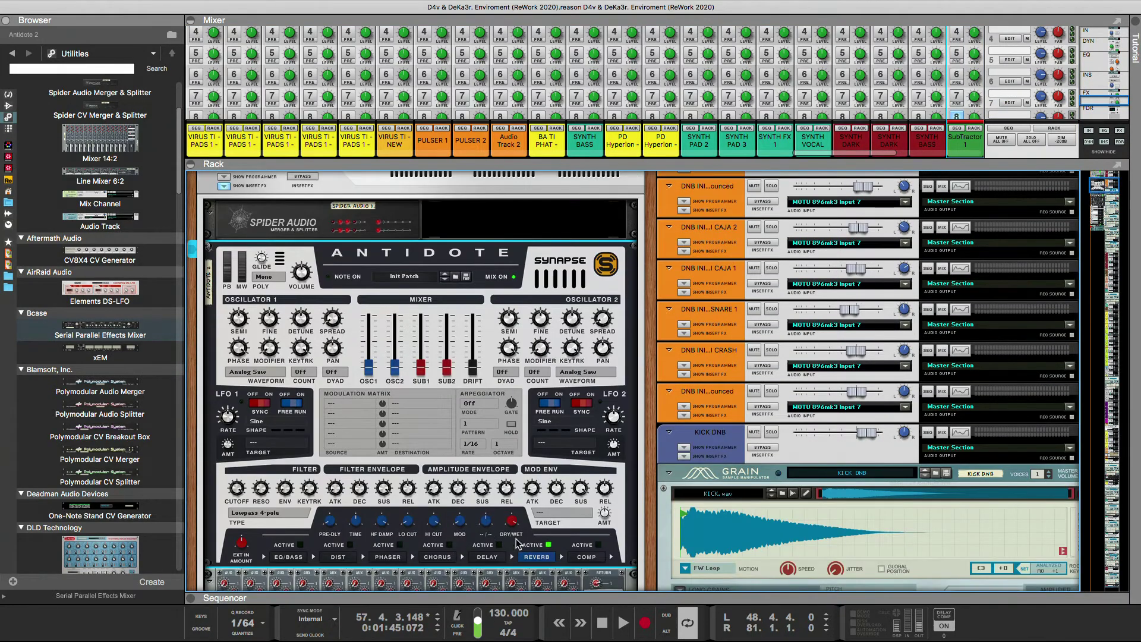
pyautogui.scroll(-6, 386, 426)
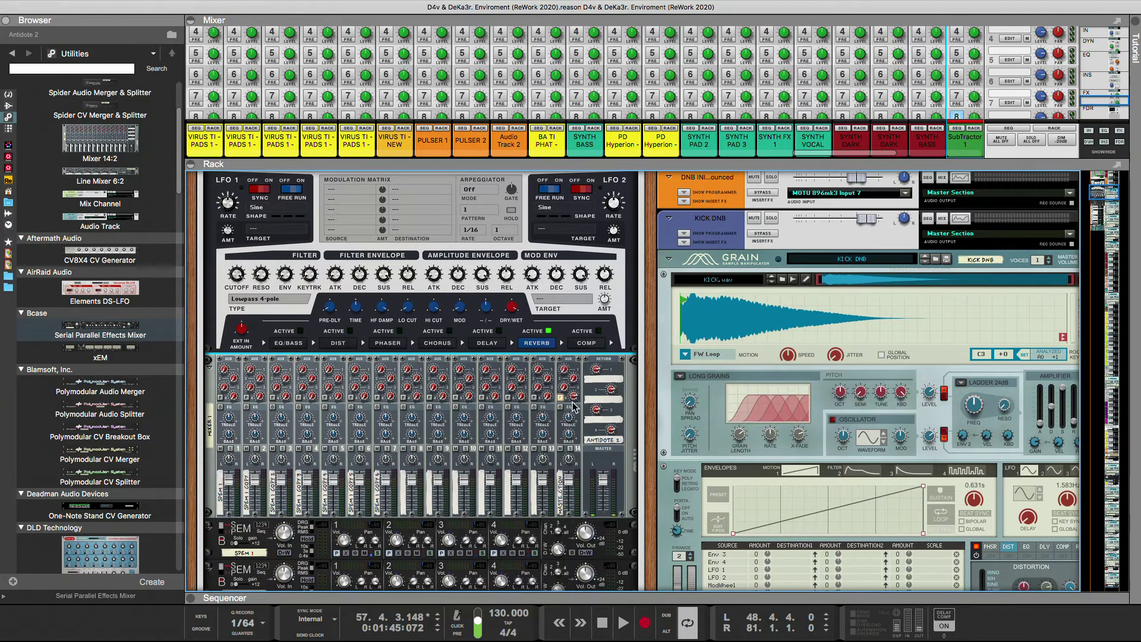
pyautogui.scroll(6, 418, 397)
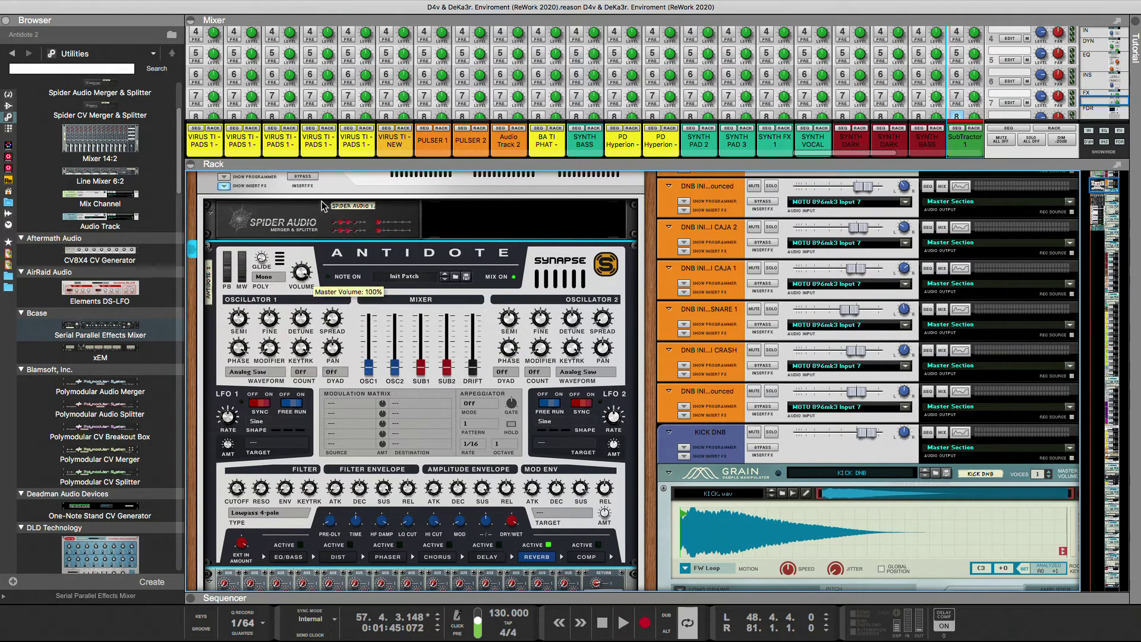
pyautogui.scroll(-1, 334, 406)
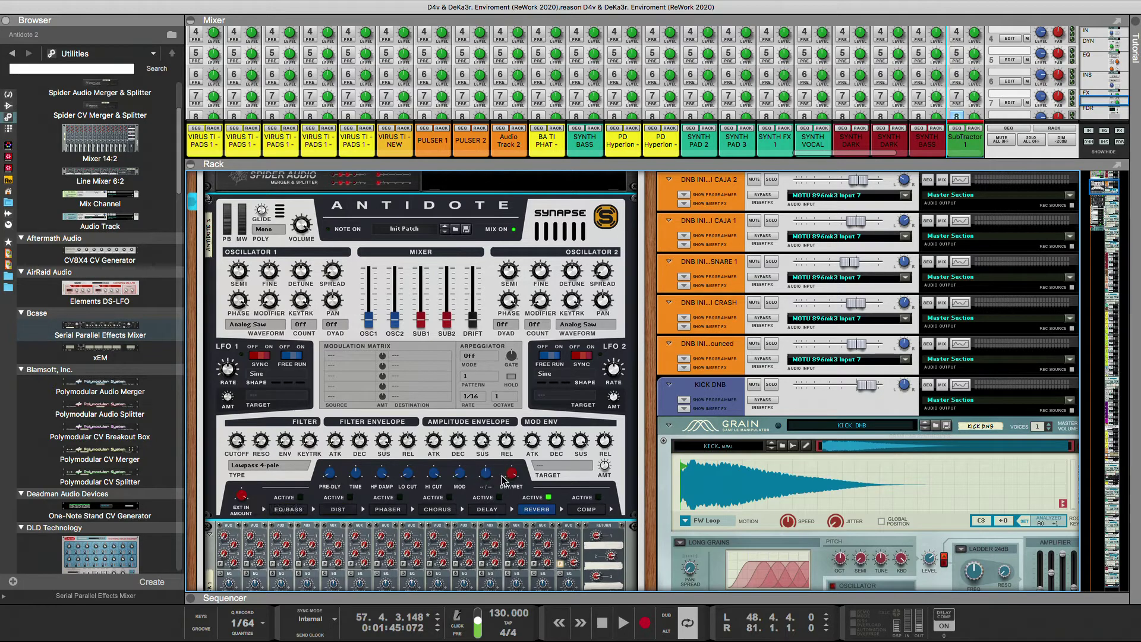
pyautogui.moveTo(363, 483); pyautogui.dragTo(364, 455)
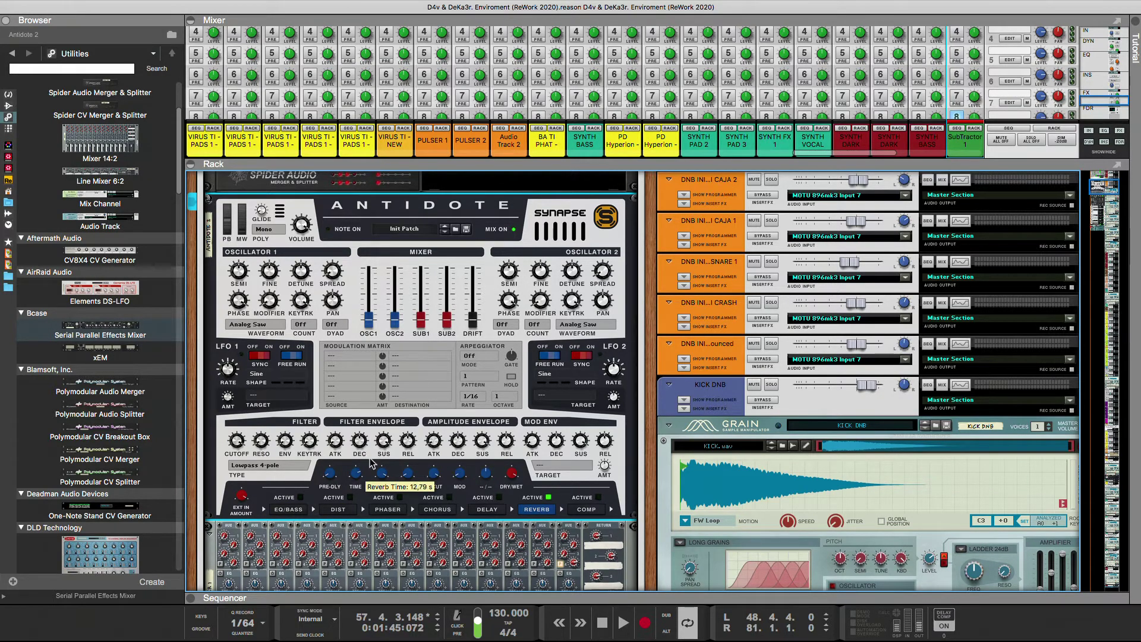
pyautogui.scroll(-6, 227, 387)
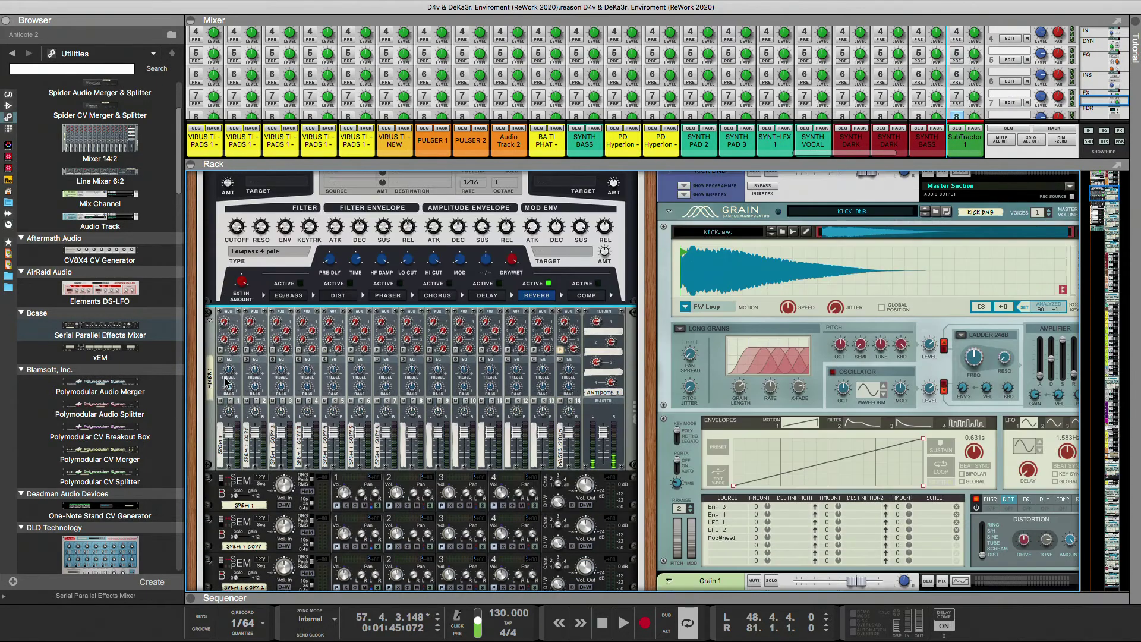
pyautogui.scroll(4, 228, 386)
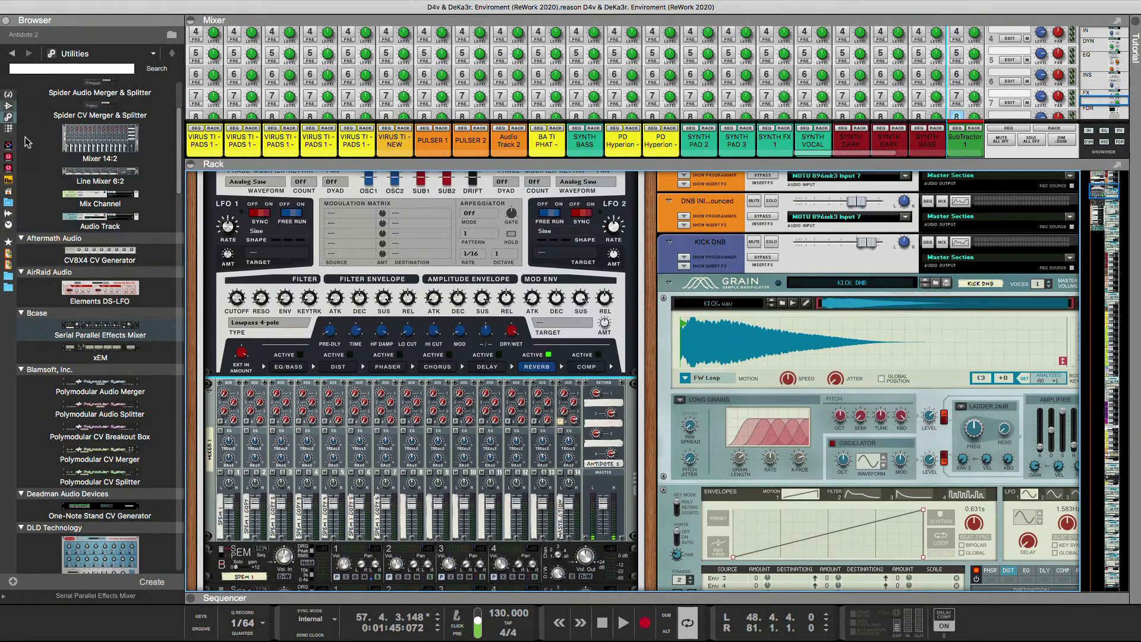
# - Add a UAD EMT 250 from the Universal Audio effects to the rack between the Antidote and Mixer 1
pyautogui.click(8, 106)
pyautogui.scroll(-10, 89, 333)
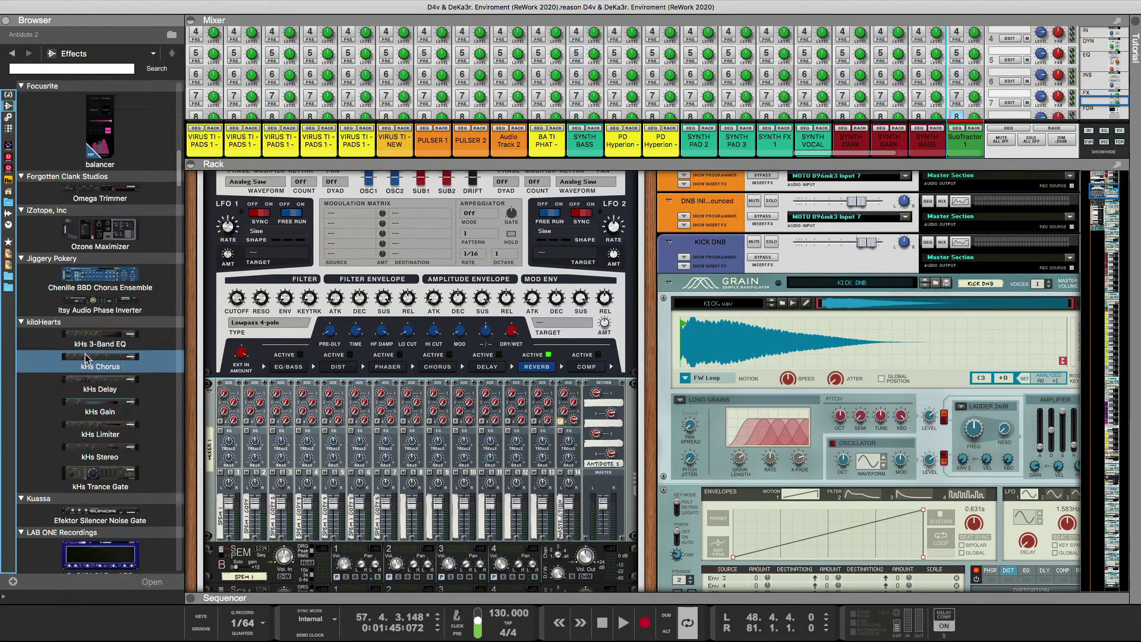
pyautogui.scroll(-15, 85, 357)
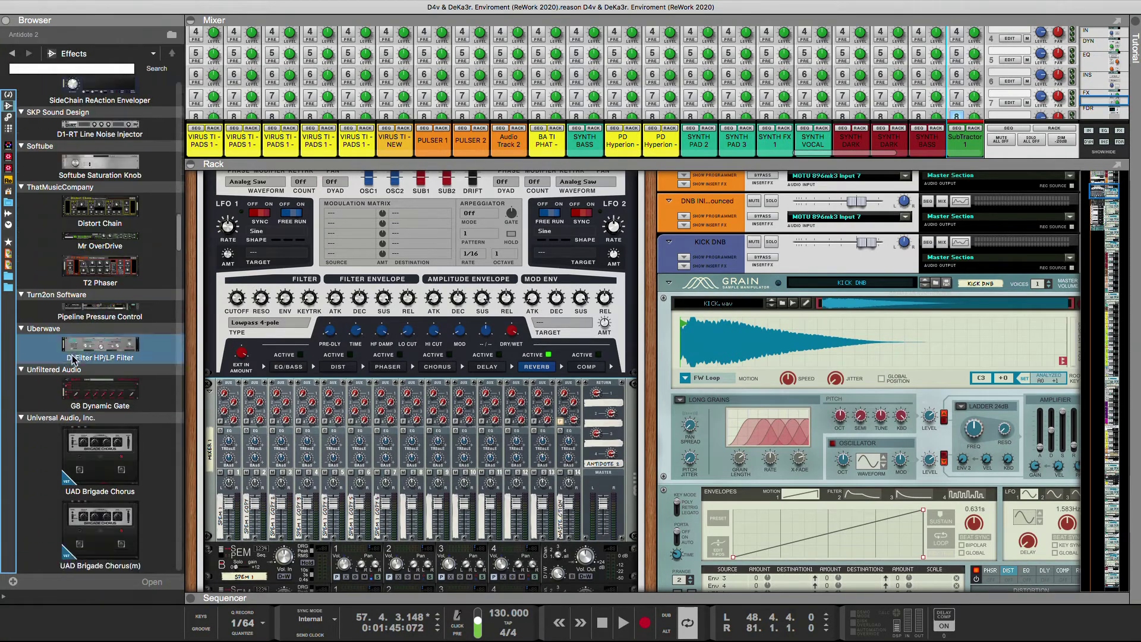
pyautogui.scroll(-15, 72, 359)
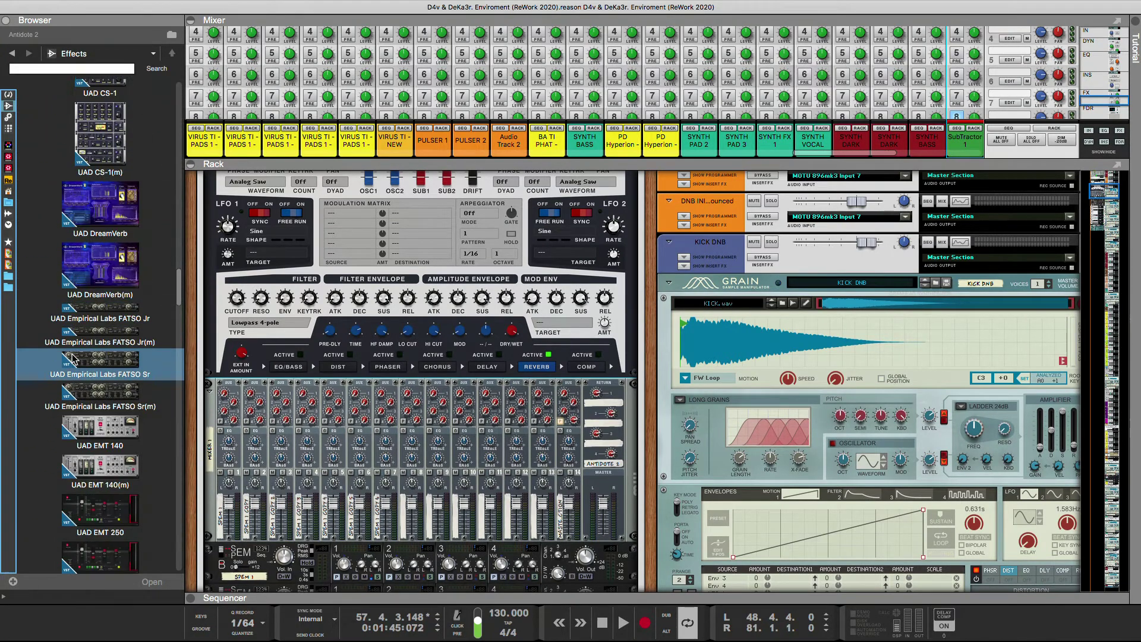
pyautogui.scroll(-2, 71, 359)
pyautogui.moveTo(94, 447); pyautogui.dragTo(324, 335)
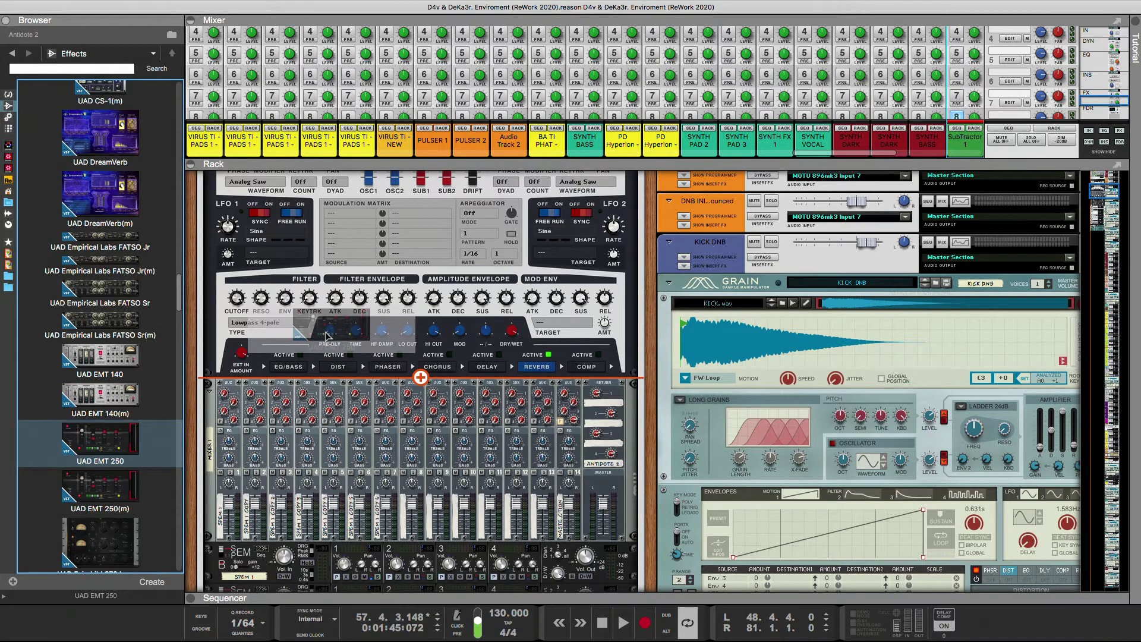
pyautogui.moveTo(326, 336); pyautogui.dragTo(326, 332)
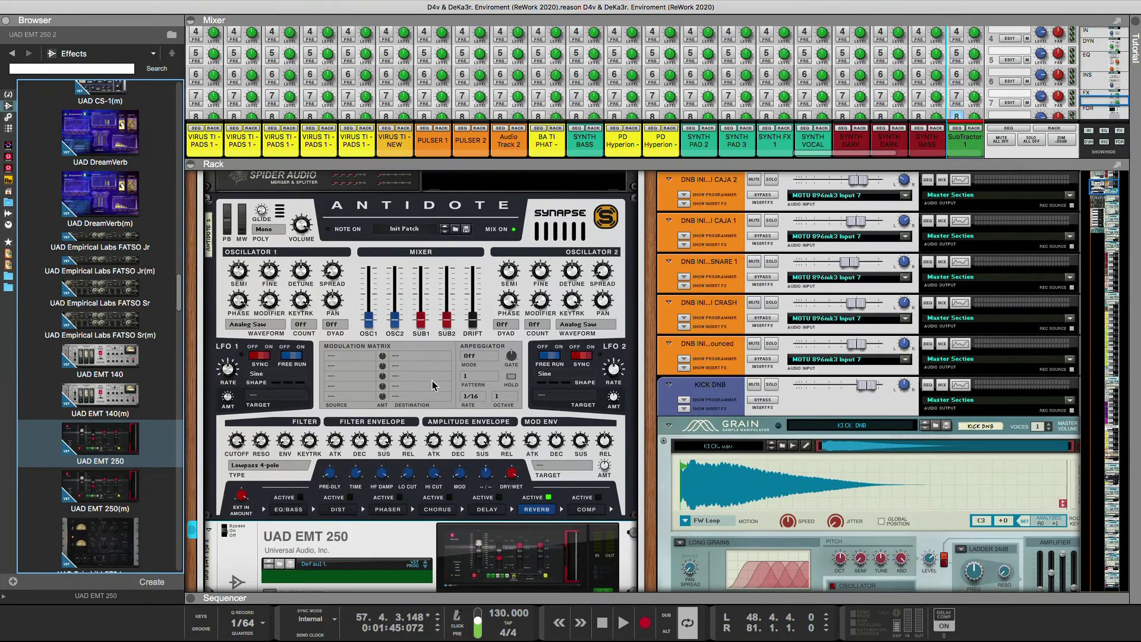
# - Remove the Antidote and cable the new UAD EMT 250 to Mixer 1's fourth aux send and return
pyautogui.click(443, 240)
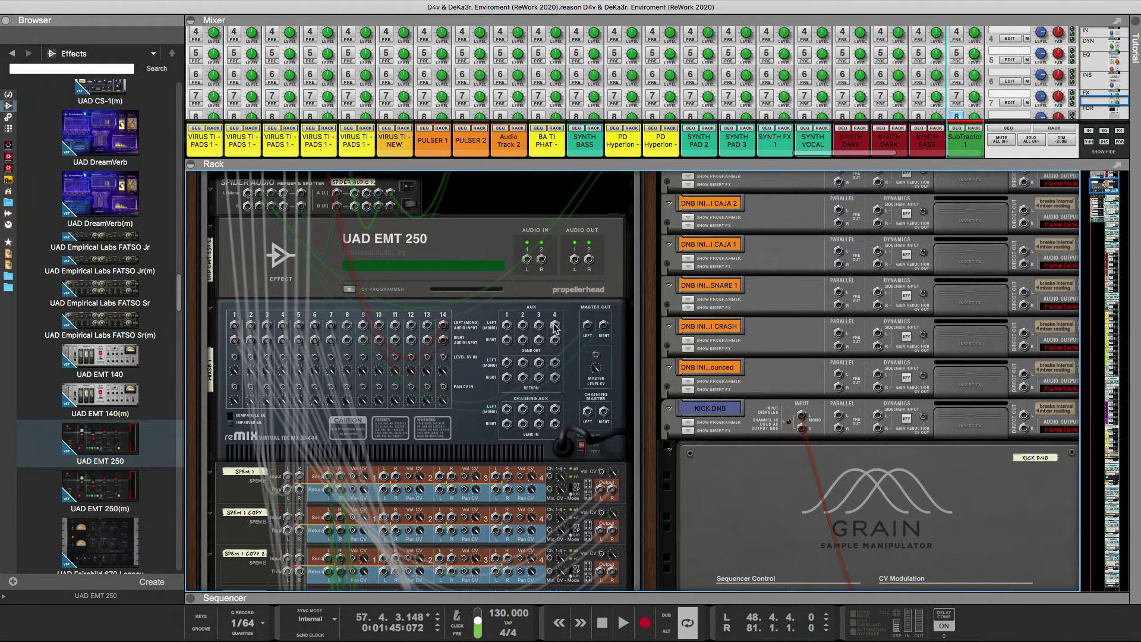
pyautogui.moveTo(538, 325); pyautogui.dragTo(554, 362)
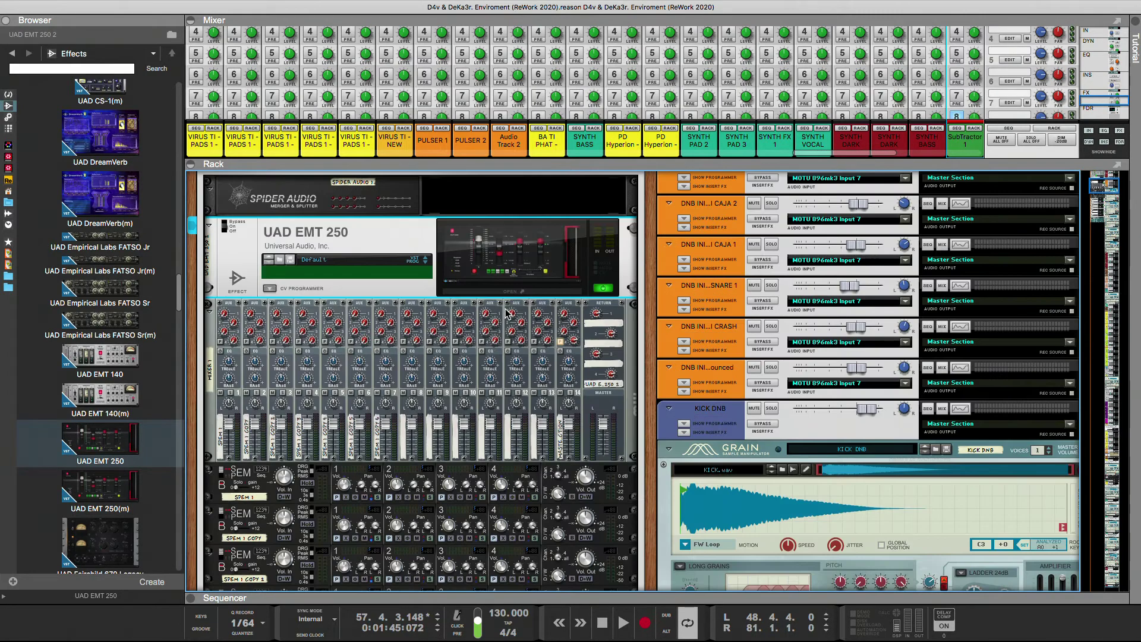
# - Open the new UAD EMT 250, turn its noise off and select the SPC program
pyautogui.click(483, 290)
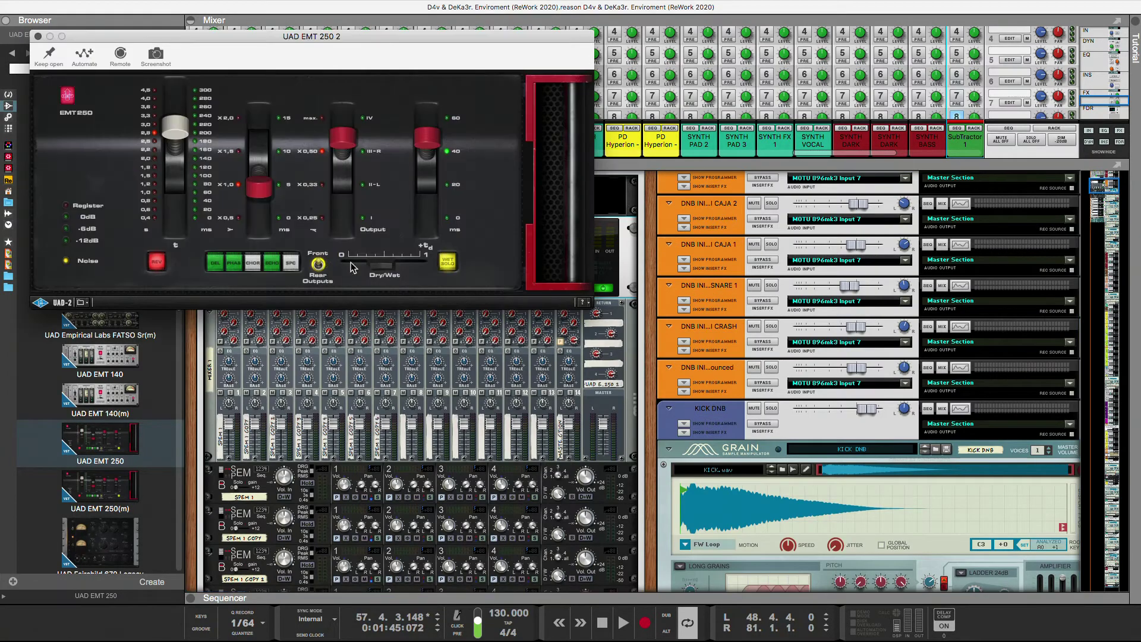
pyautogui.click(92, 261)
pyautogui.click(292, 263)
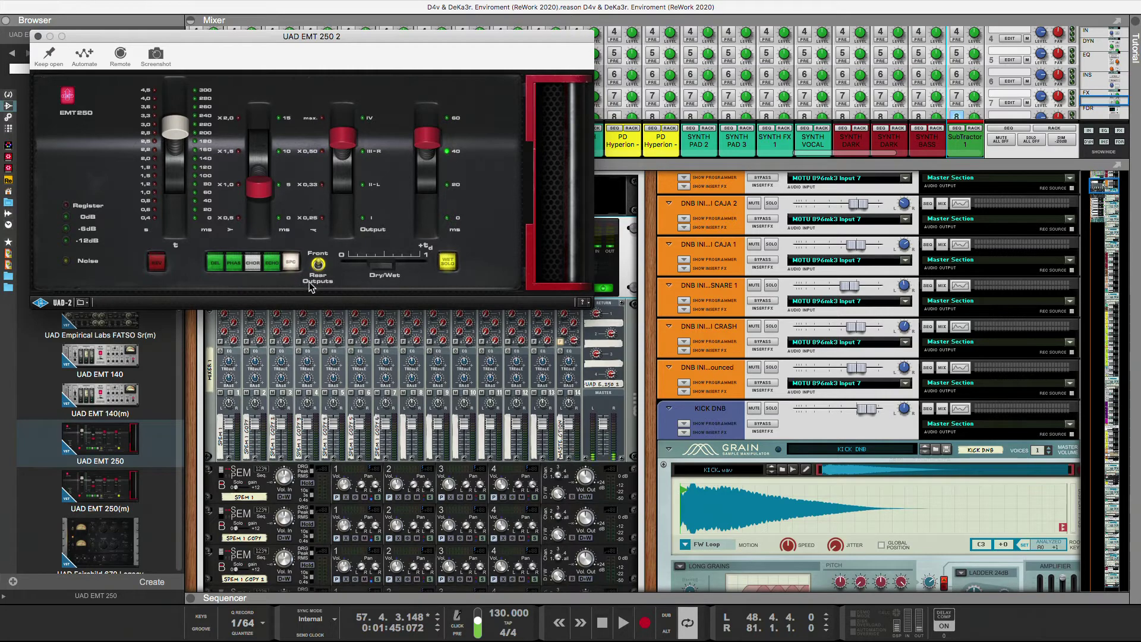
# - Set the EMT 250's dry/wet to fully wet, its pre-delay lever to 0 ms and its outputs to Rear, and close it
pyautogui.moveTo(368, 274); pyautogui.dragTo(453, 270)
pyautogui.moveTo(384, 149); pyautogui.dragTo(386, 218)
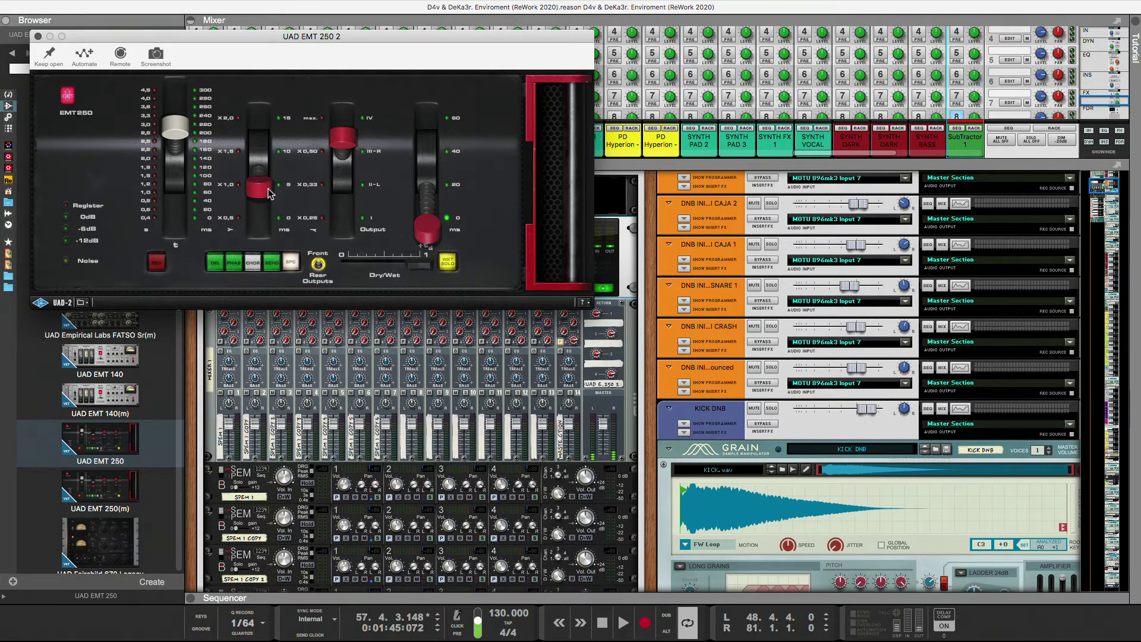
pyautogui.click(320, 267)
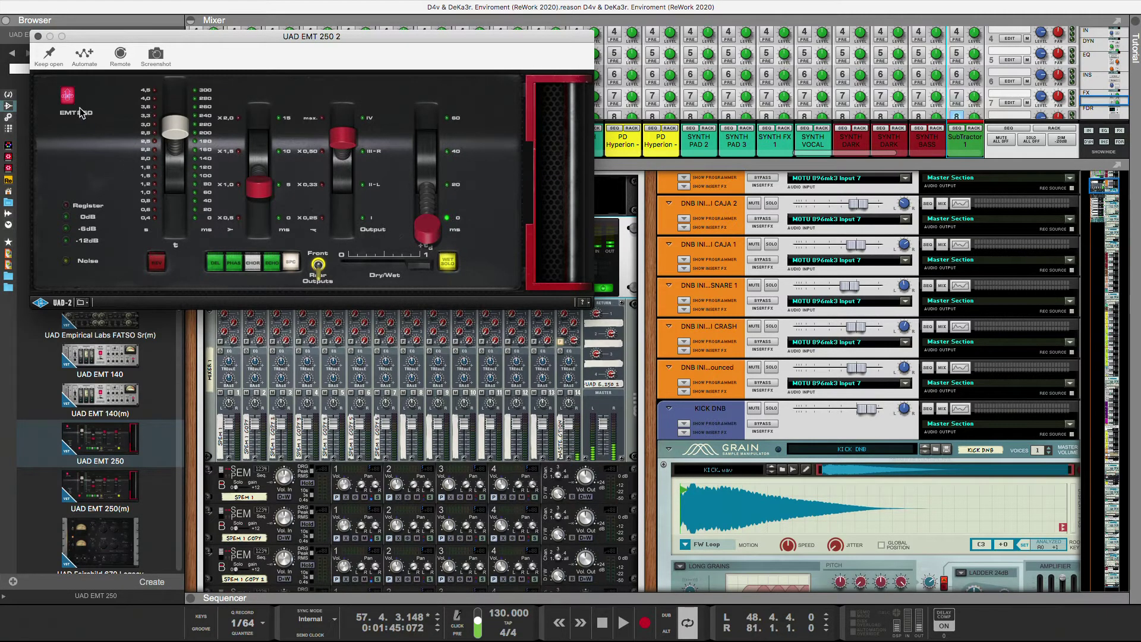
pyautogui.click(38, 37)
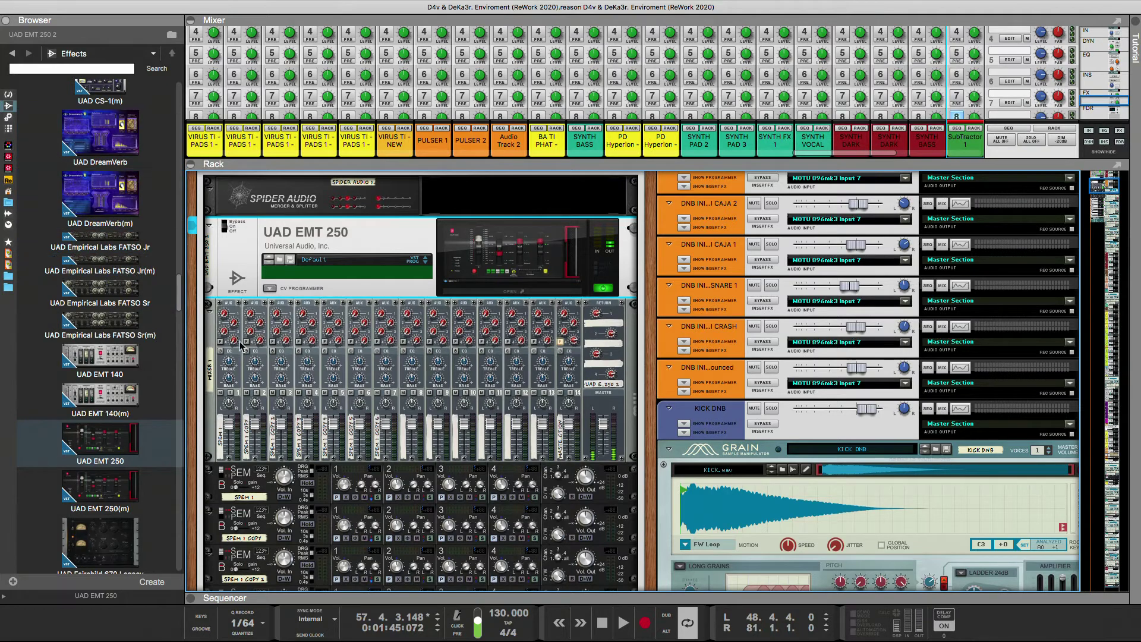
# - Audition SubTractor 1 through FX sends 7 down to 4 in turn and set its FX4 send level to -13.31 dB
pyautogui.click(957, 95)
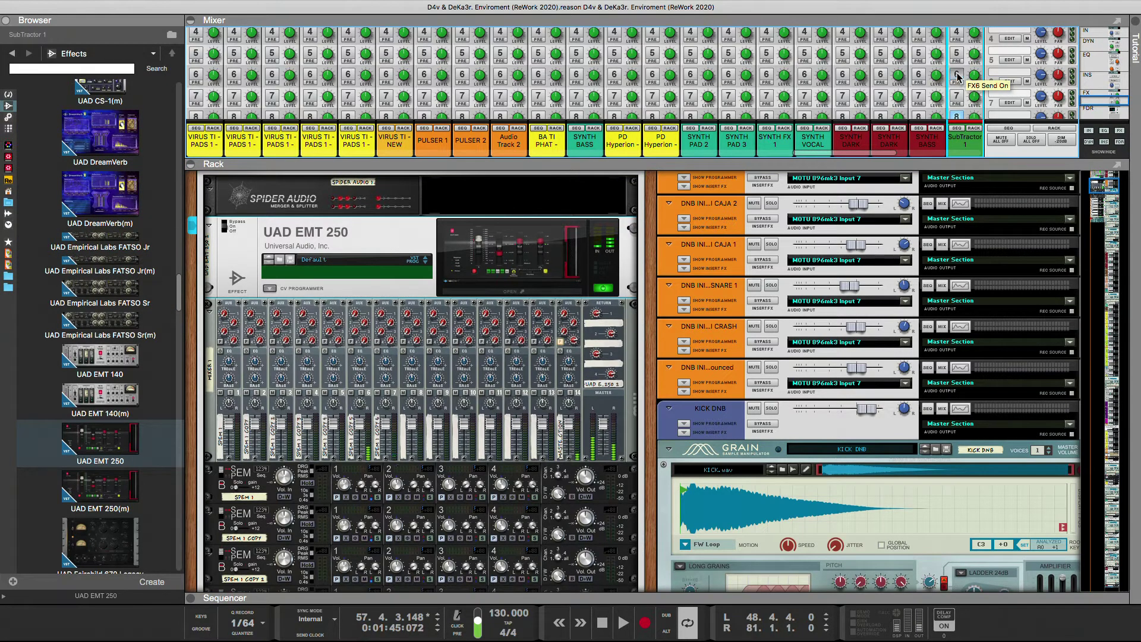
pyautogui.scroll(1, 964, 82)
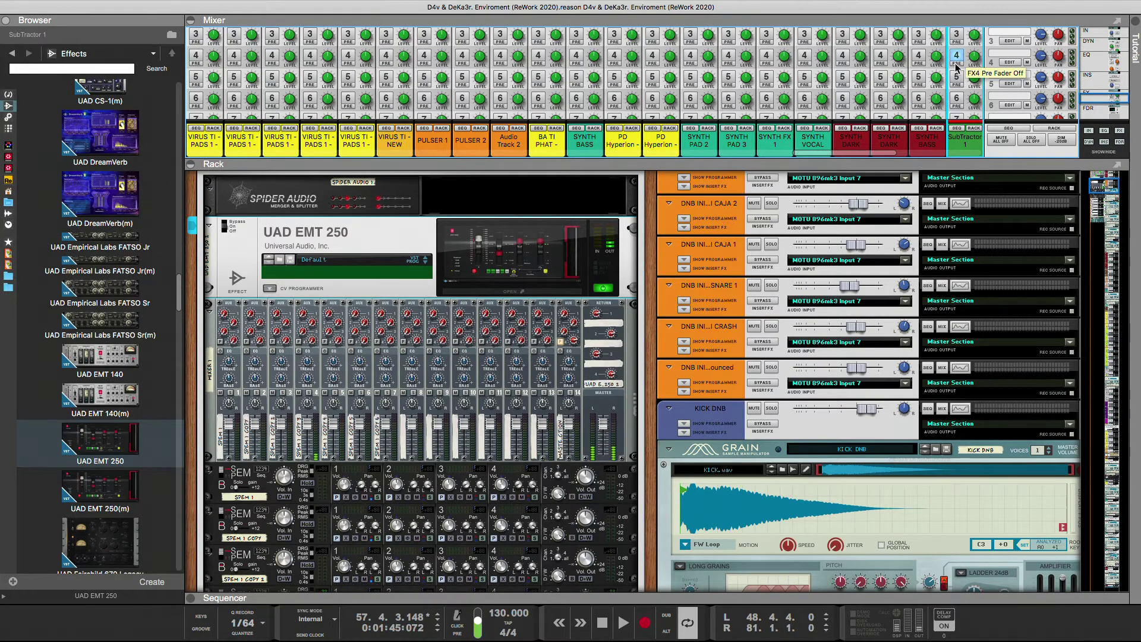
pyautogui.moveTo(974, 56)
pyautogui.mouseDown()
pyautogui.moveTo(984, 39)
pyautogui.moveTo(979, 59)
pyautogui.mouseUp()
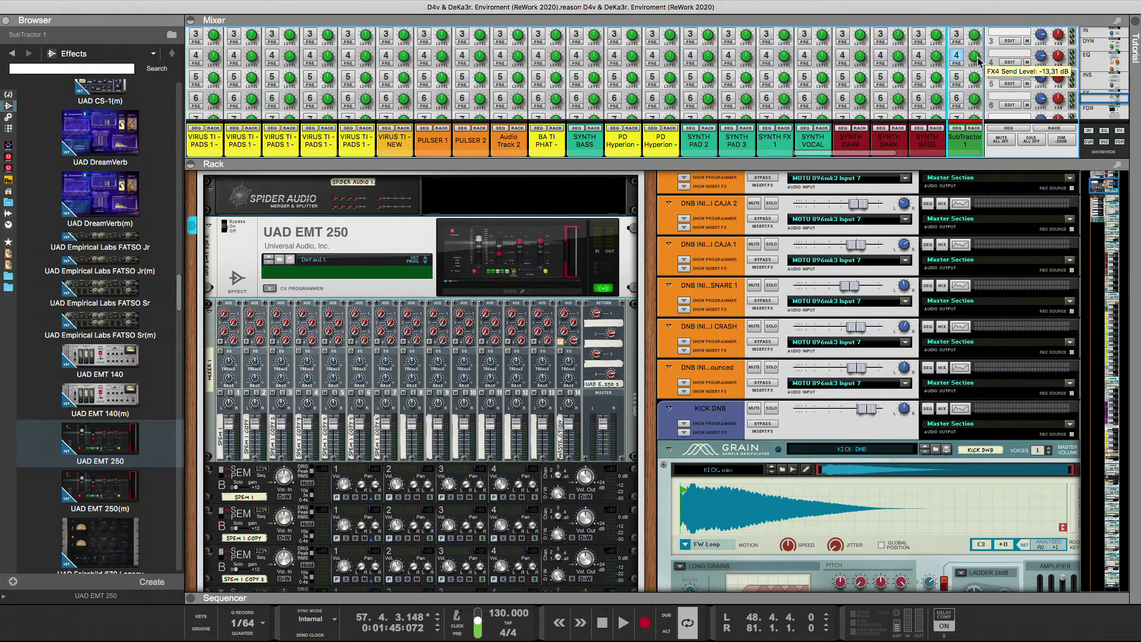
# - Audition SubTractor 1 through FX sends 3 down to 1 and reactivate FX send 8
pyautogui.scroll(1, 958, 78)
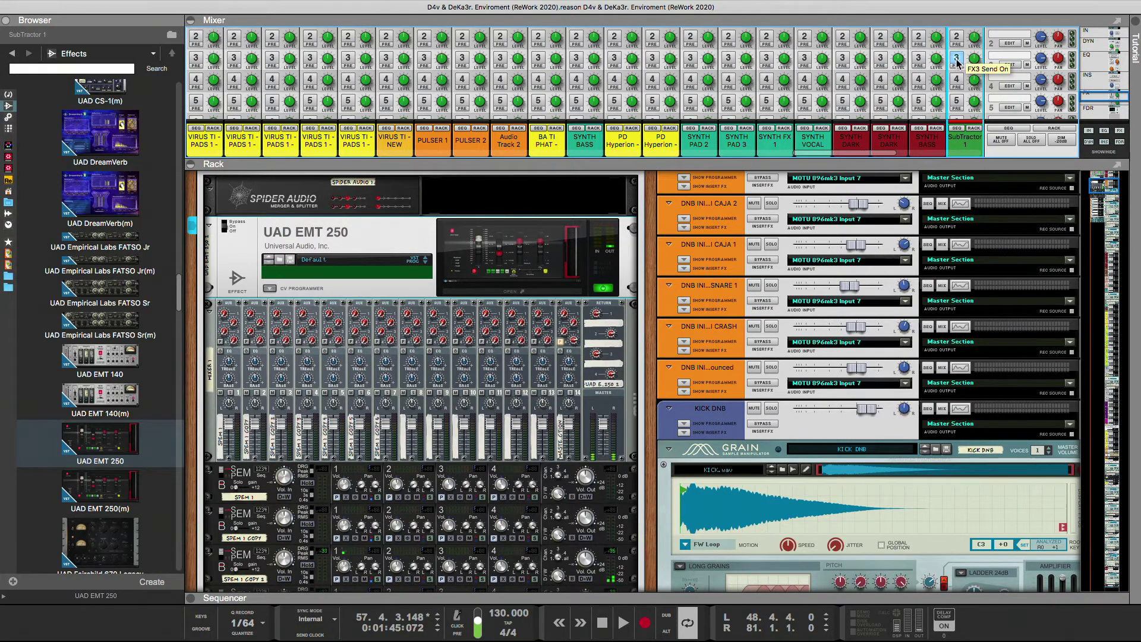
pyautogui.scroll(1, 959, 52)
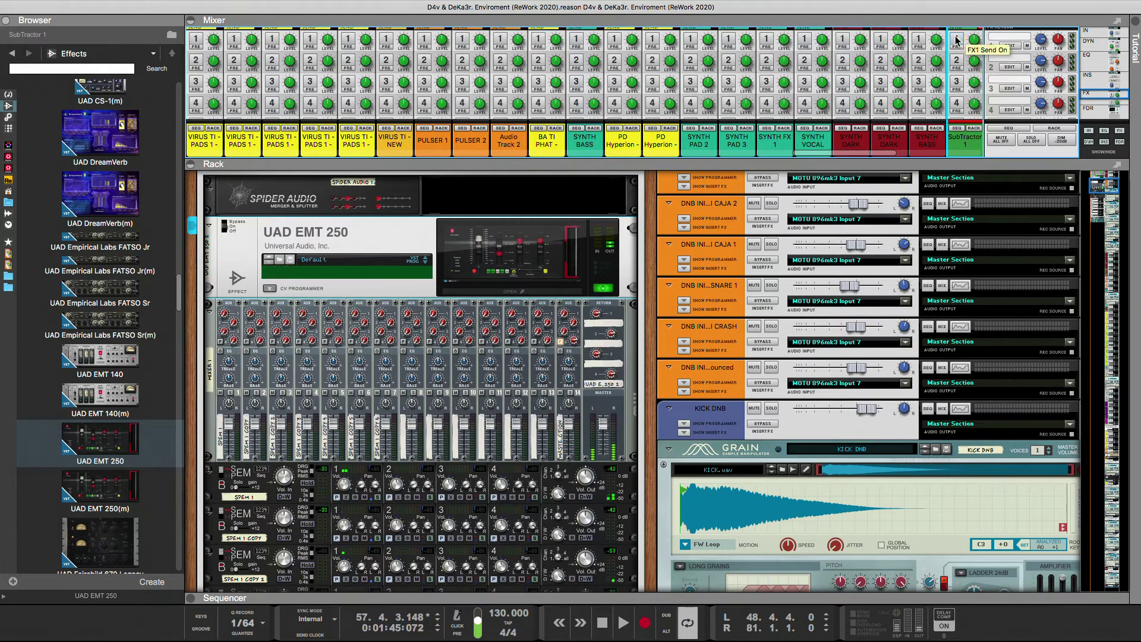
pyautogui.scroll(-2, 761, 190)
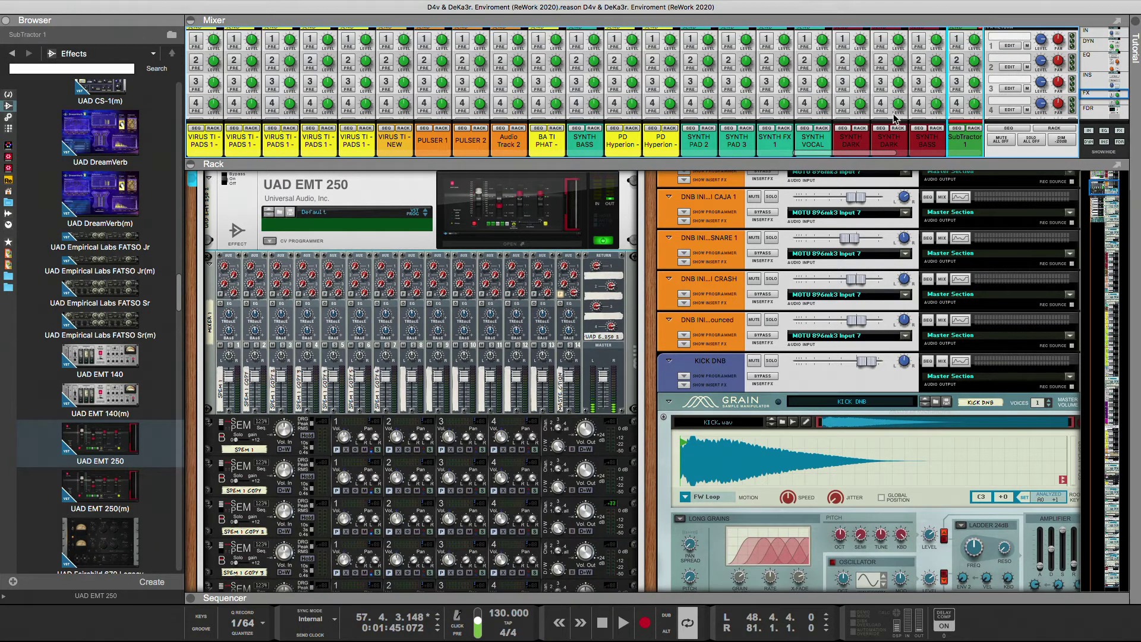
pyautogui.scroll(-3, 920, 95)
pyautogui.scroll(-2, 920, 95)
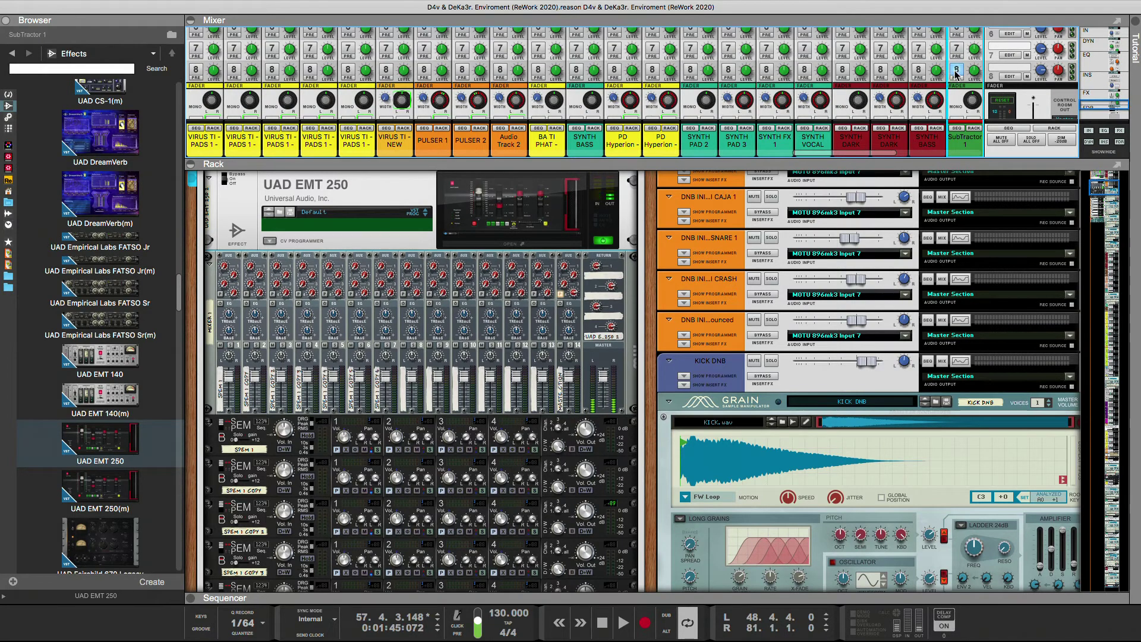
# - Activate FX send 4 on SubTractor 1 and set the rack mixer's channel 4 aux 4 send to 100
pyautogui.scroll(3, 975, 78)
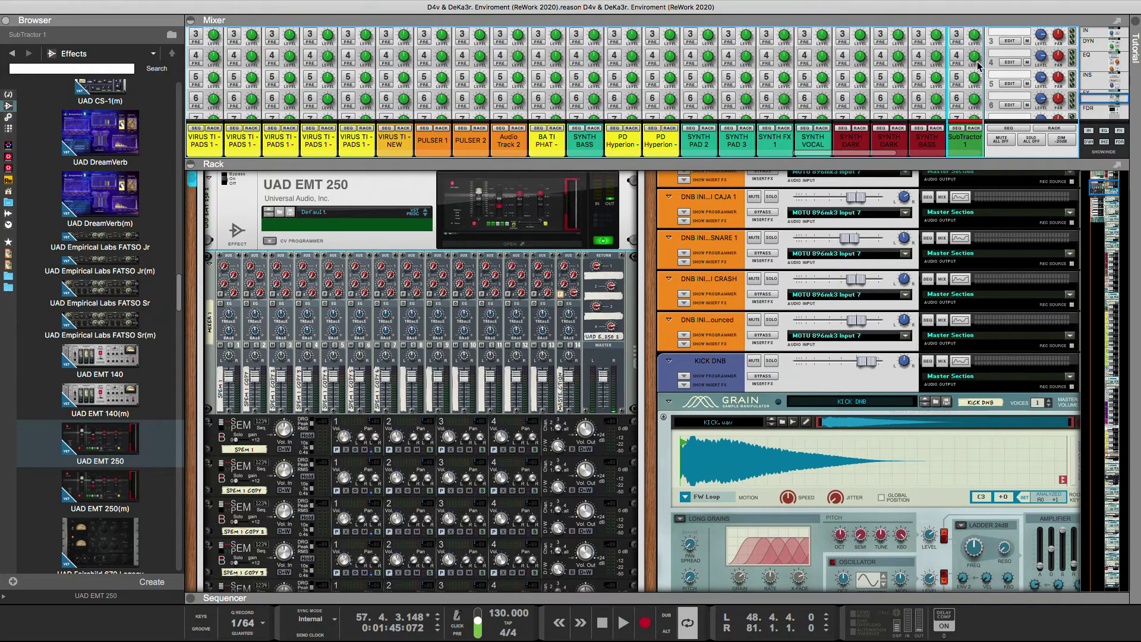
pyautogui.click(959, 57)
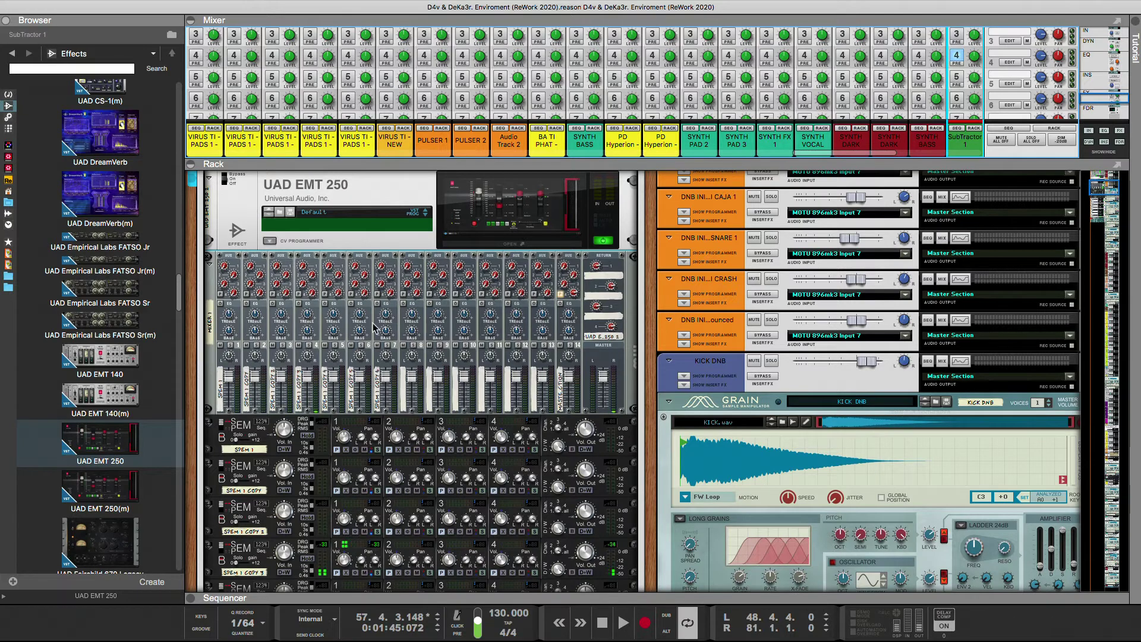
pyautogui.click(315, 294)
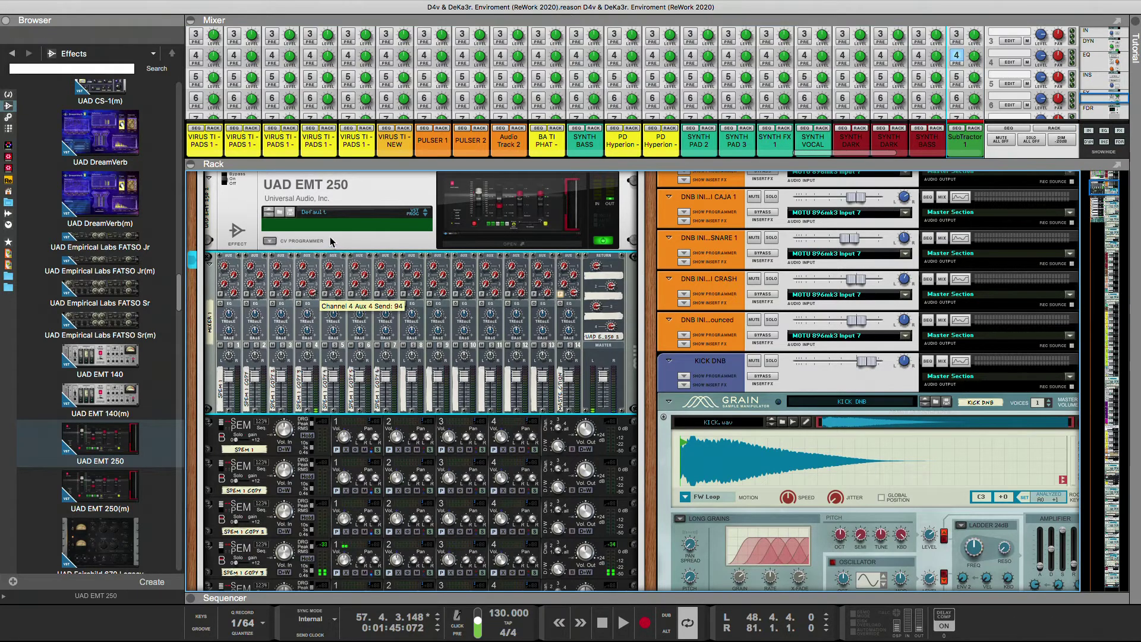
pyautogui.click(302, 294)
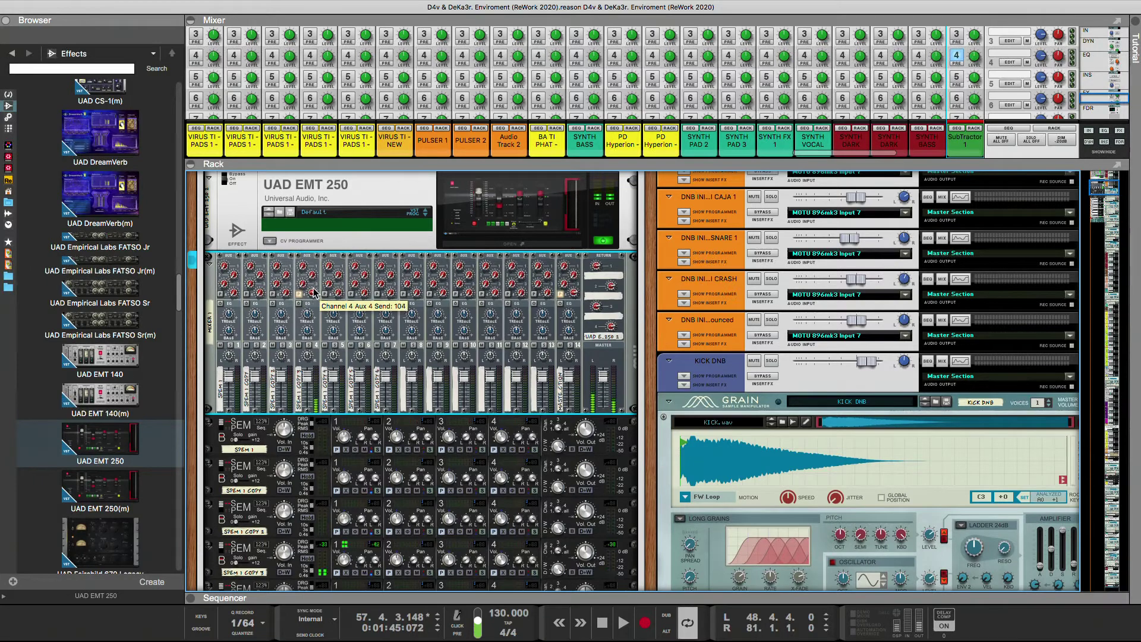
pyautogui.scroll(-2, 314, 292)
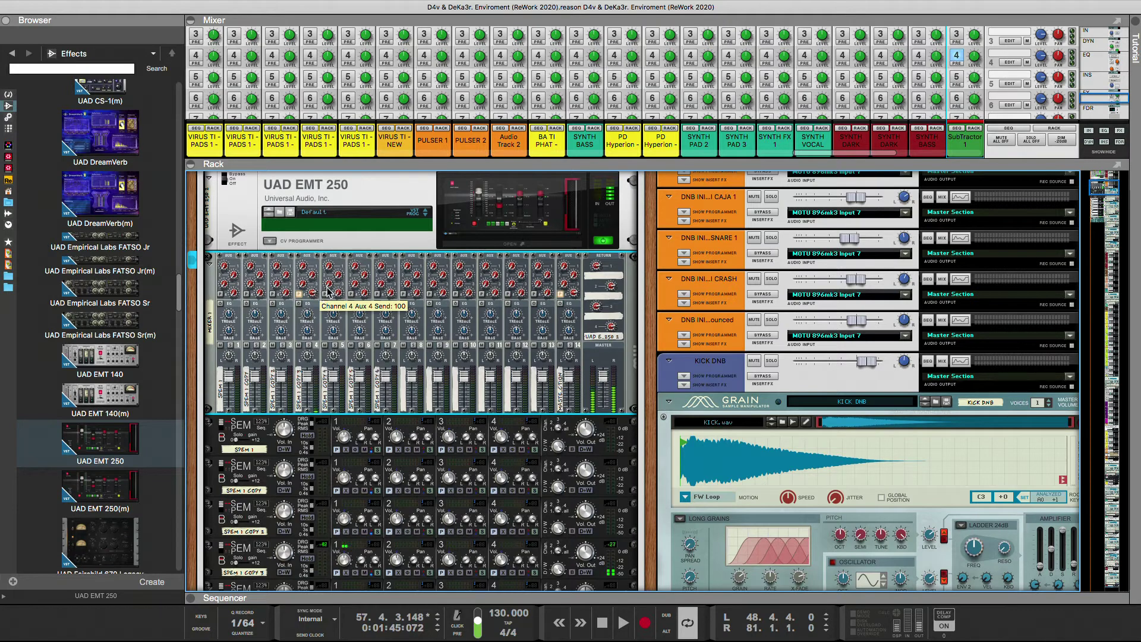
# - Open the UAD EMT 250 above the rack mixer to inspect its settings, and close it
pyautogui.scroll(4, 328, 365)
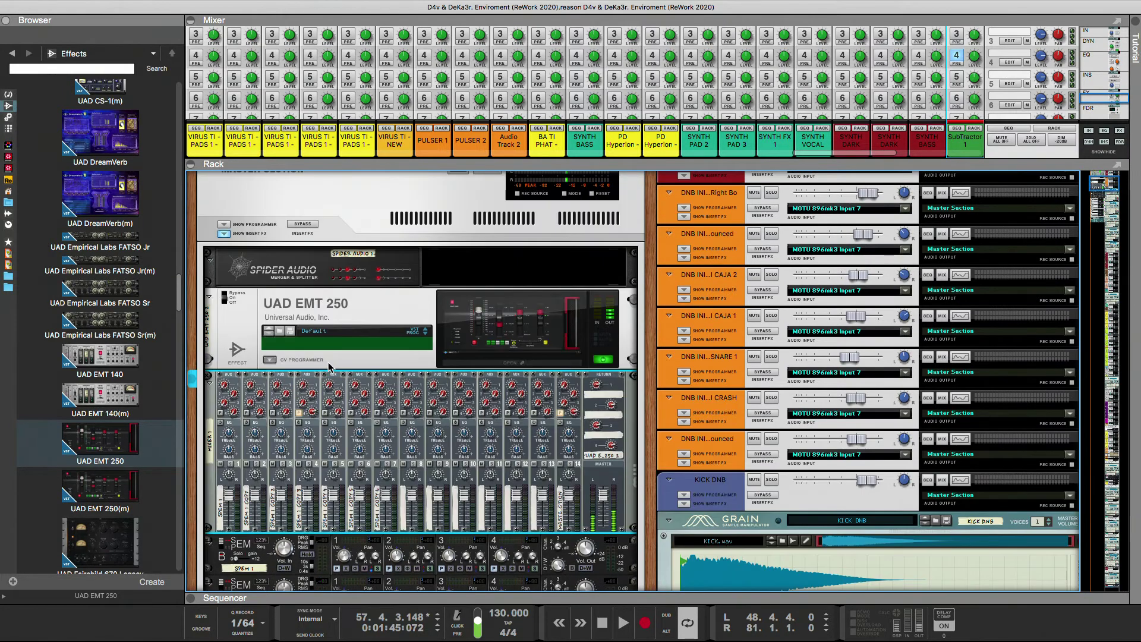
pyautogui.click(490, 362)
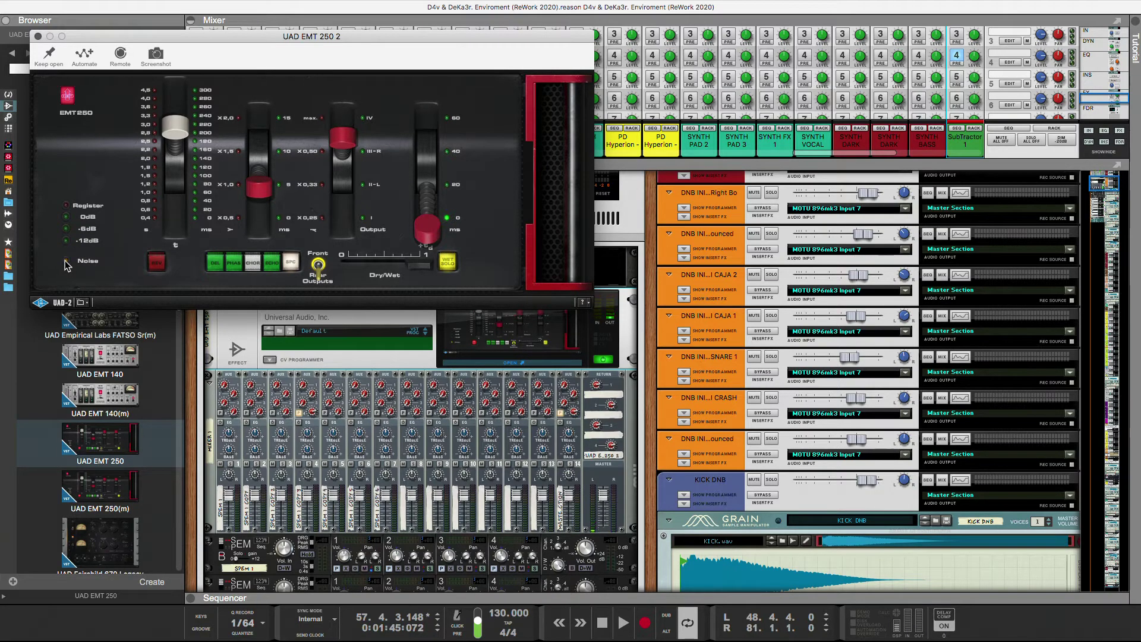
pyautogui.click(37, 36)
# - Replace both UAD Cooper Time Cube devices in the rack with UAD Precision Delay Mod L
pyautogui.scroll(-10, 391, 416)
pyautogui.scroll(-6, 389, 454)
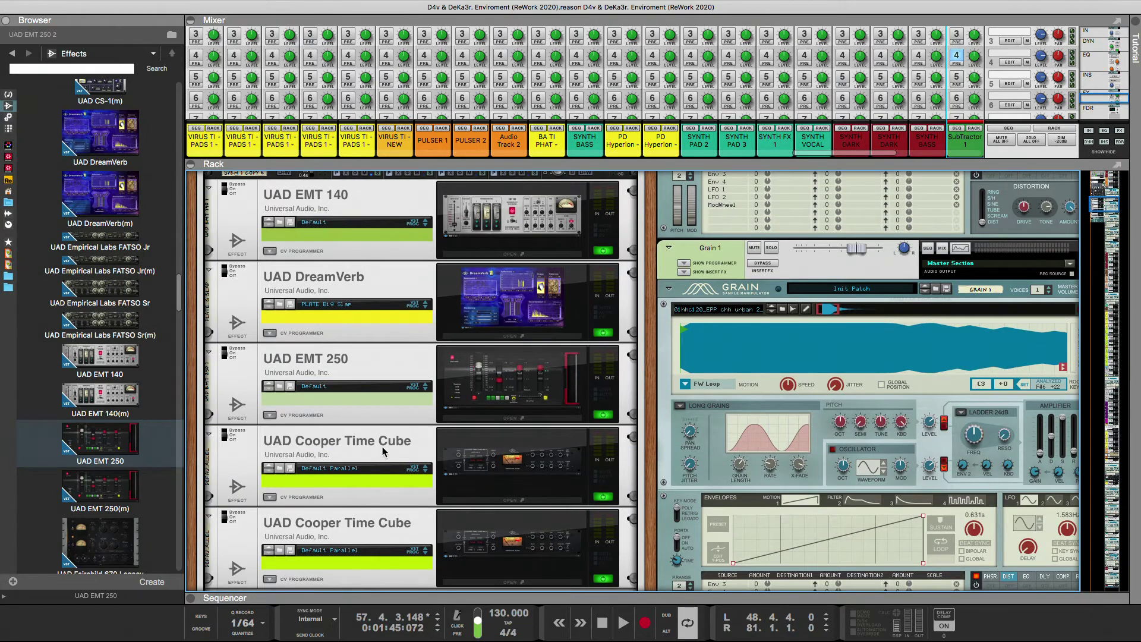
pyautogui.scroll(-4, 383, 447)
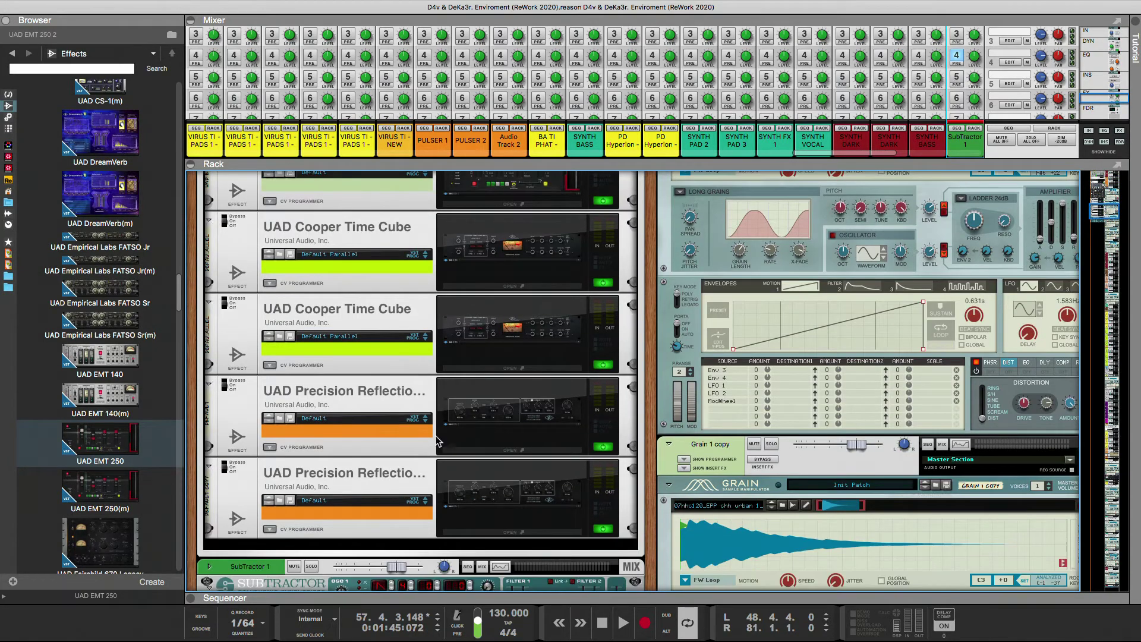
pyautogui.scroll(2, 452, 390)
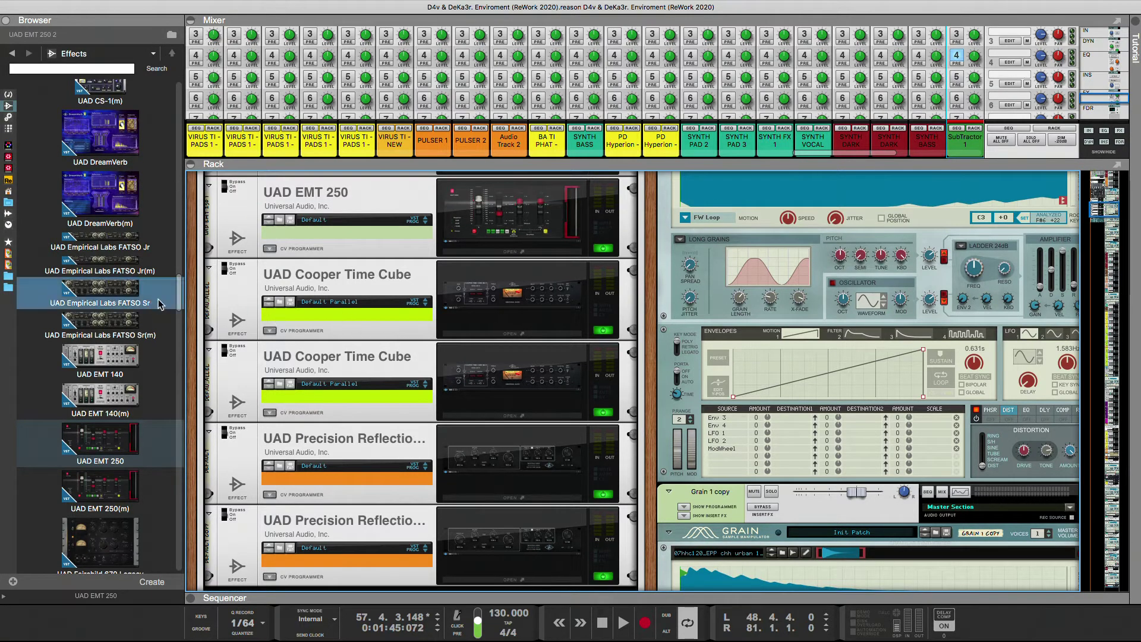
pyautogui.scroll(-2, 129, 315)
pyautogui.scroll(-15, 128, 315)
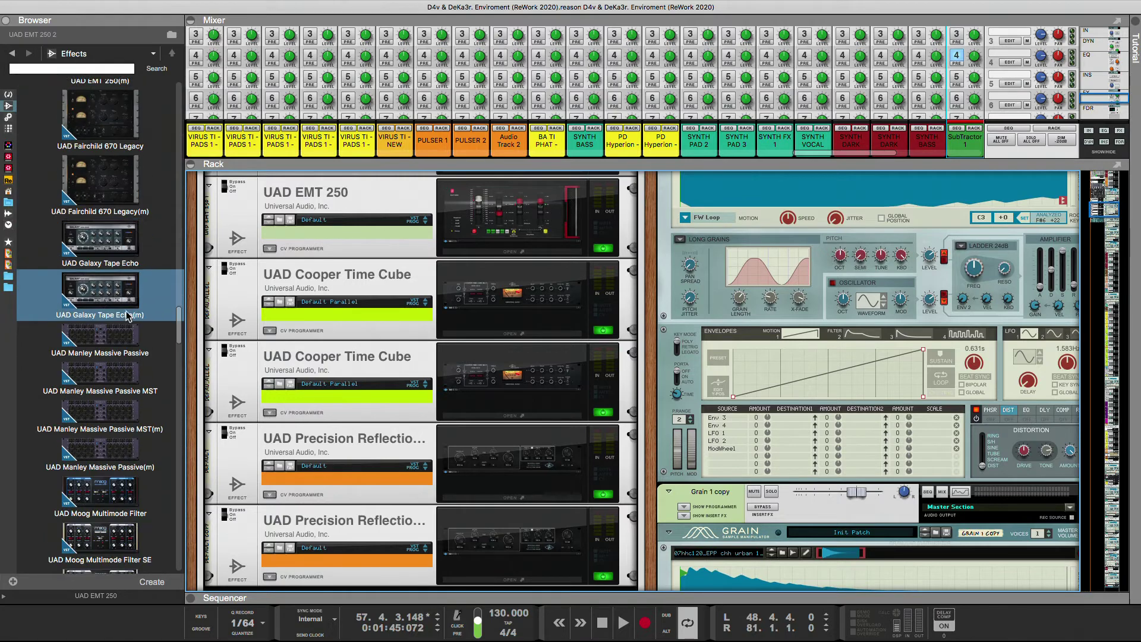
pyautogui.scroll(-10, 128, 317)
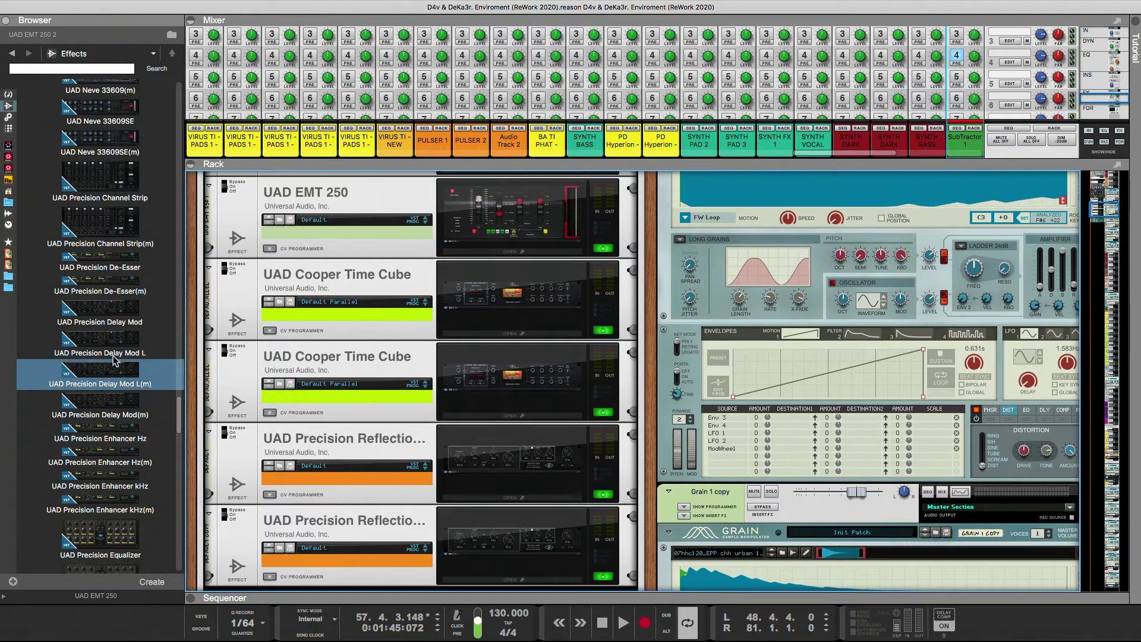
pyautogui.moveTo(107, 344); pyautogui.dragTo(313, 319)
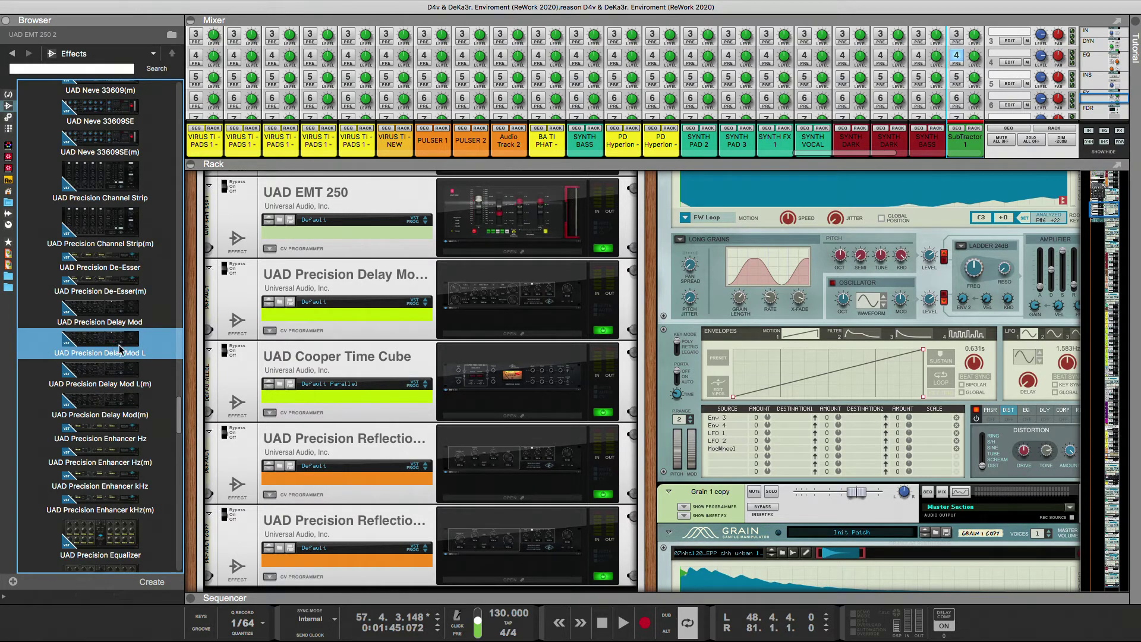
pyautogui.moveTo(120, 345); pyautogui.dragTo(289, 386)
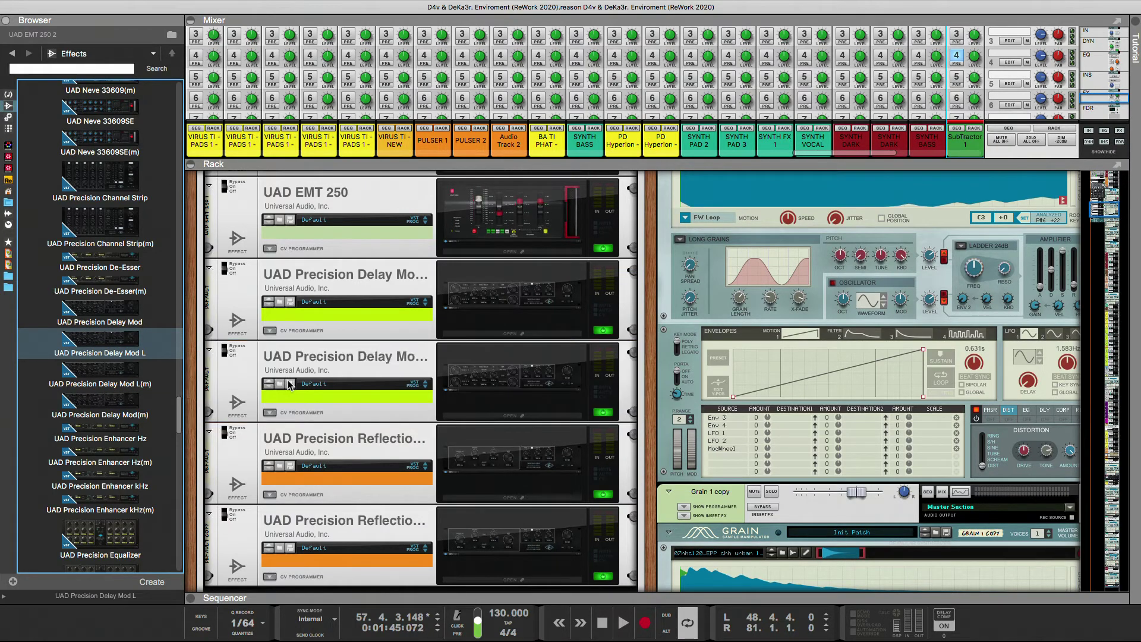
# - Enlarge the rack over the mixer area and bring the Master Section with its send devices into view
pyautogui.scroll(5, 298, 383)
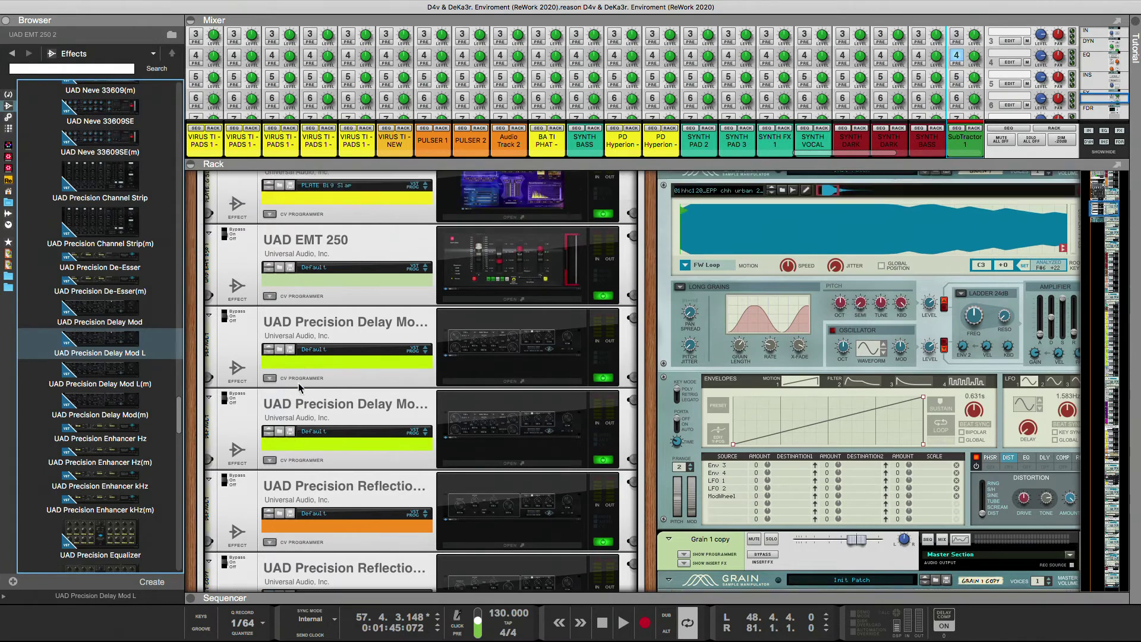
pyautogui.scroll(5, 297, 381)
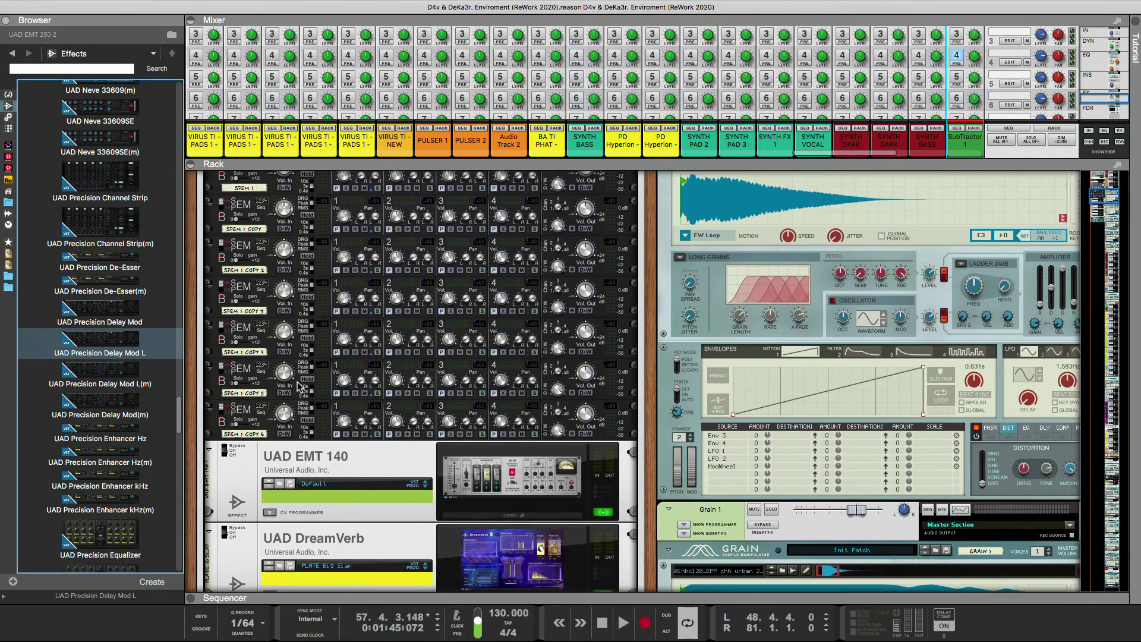
pyautogui.scroll(3, 295, 383)
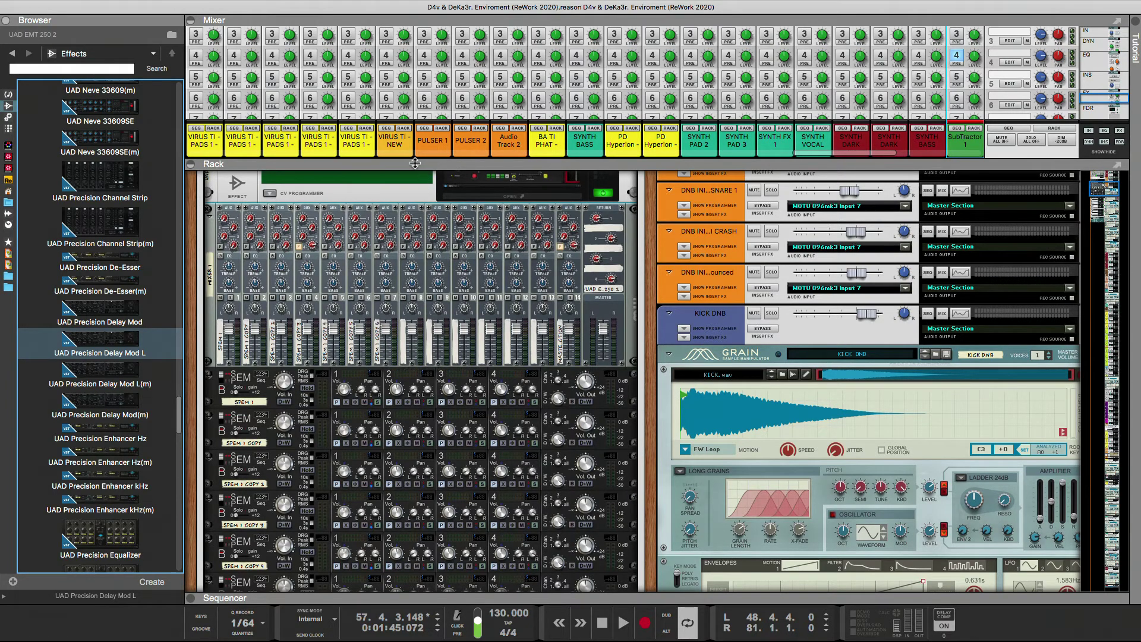
pyautogui.moveTo(415, 163); pyautogui.dragTo(390, 14)
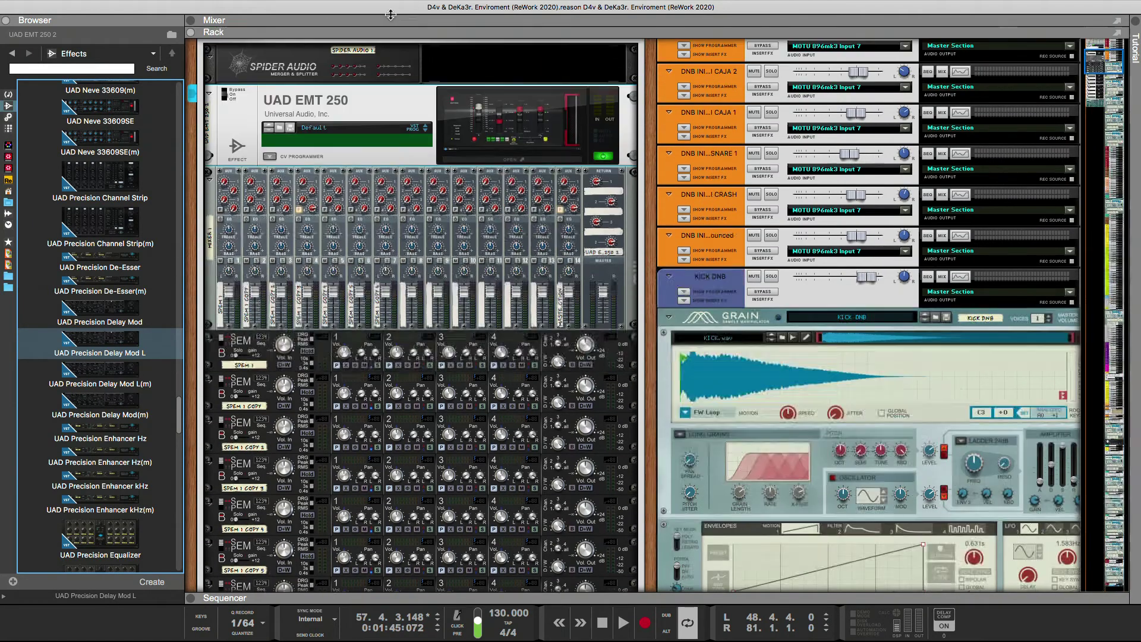
pyautogui.scroll(3, 382, 143)
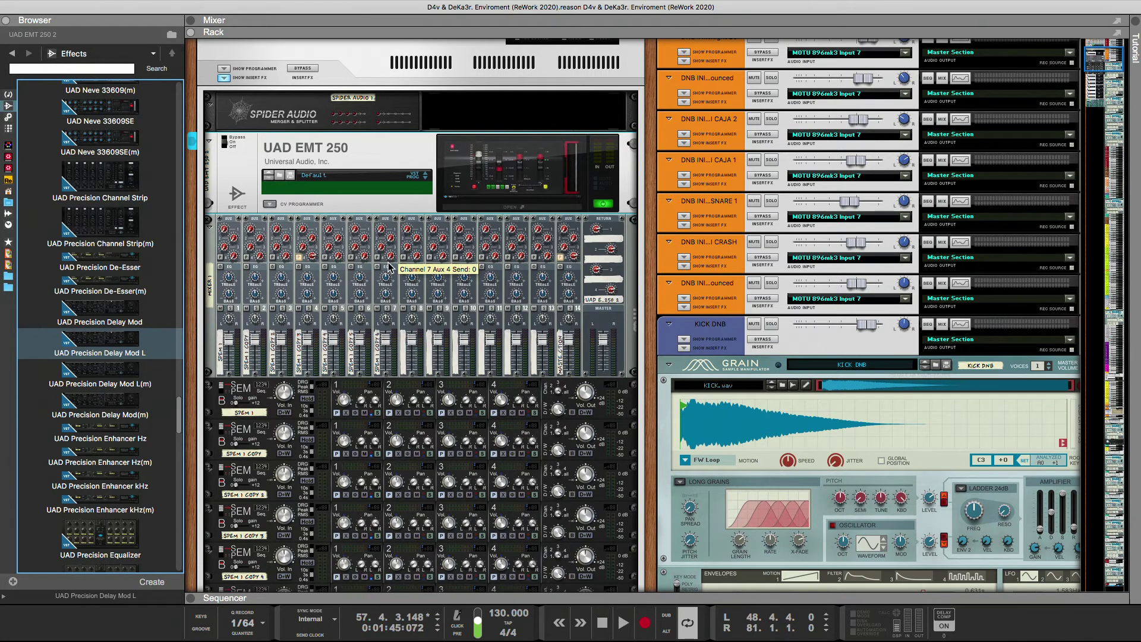
pyautogui.scroll(10, 388, 263)
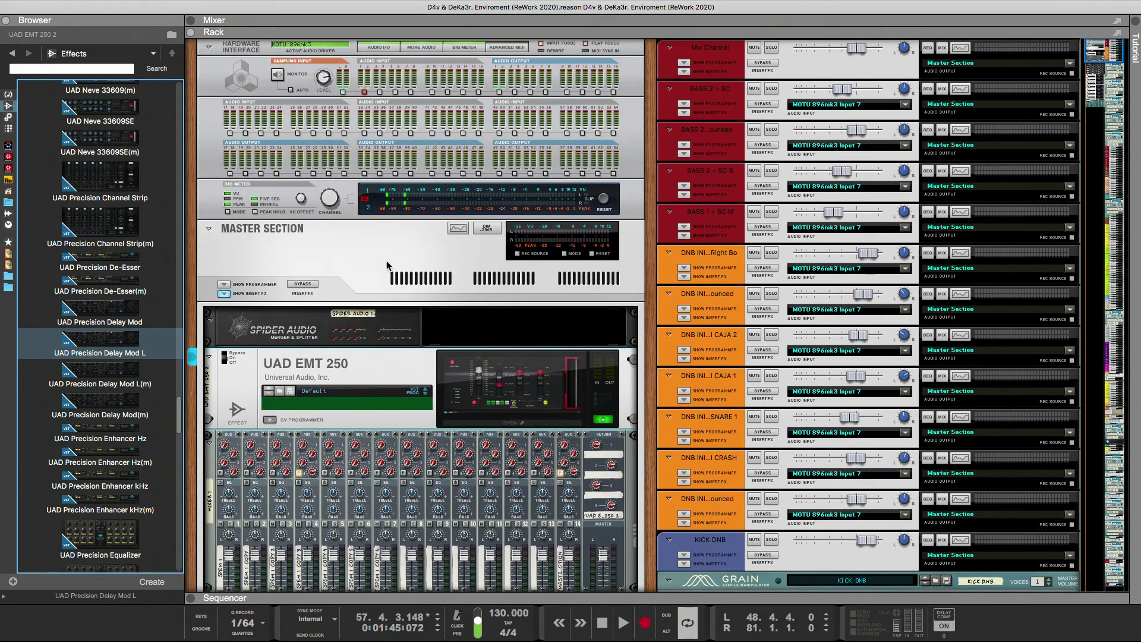
# - Collapse the Master Section and the Hardware Interface in the rack
pyautogui.click(209, 229)
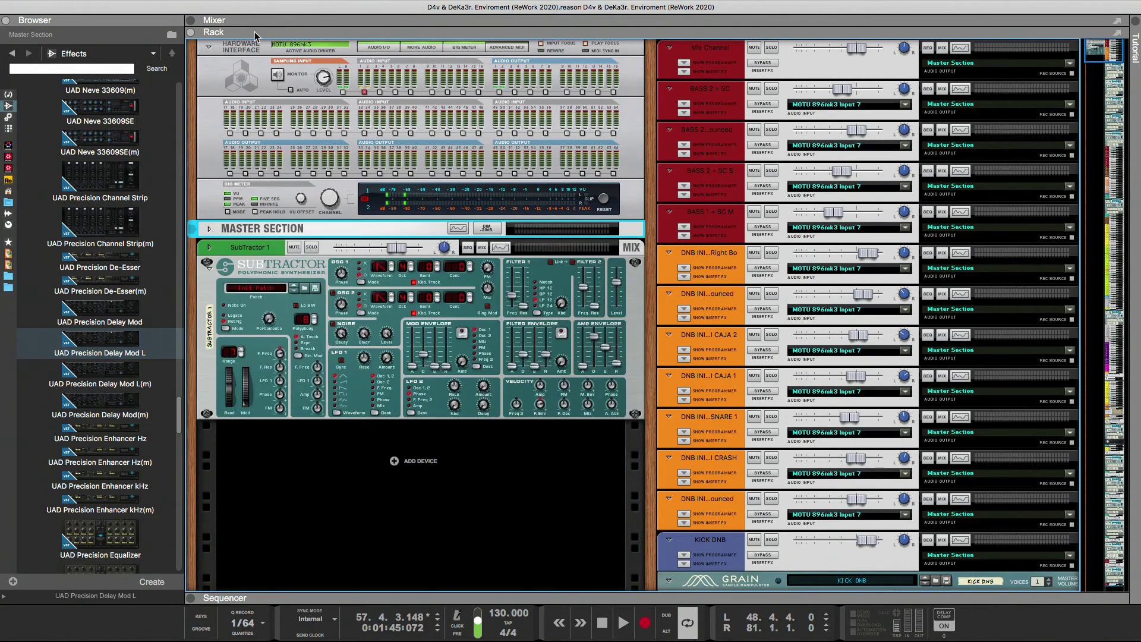
pyautogui.click(209, 47)
pyautogui.click(210, 114)
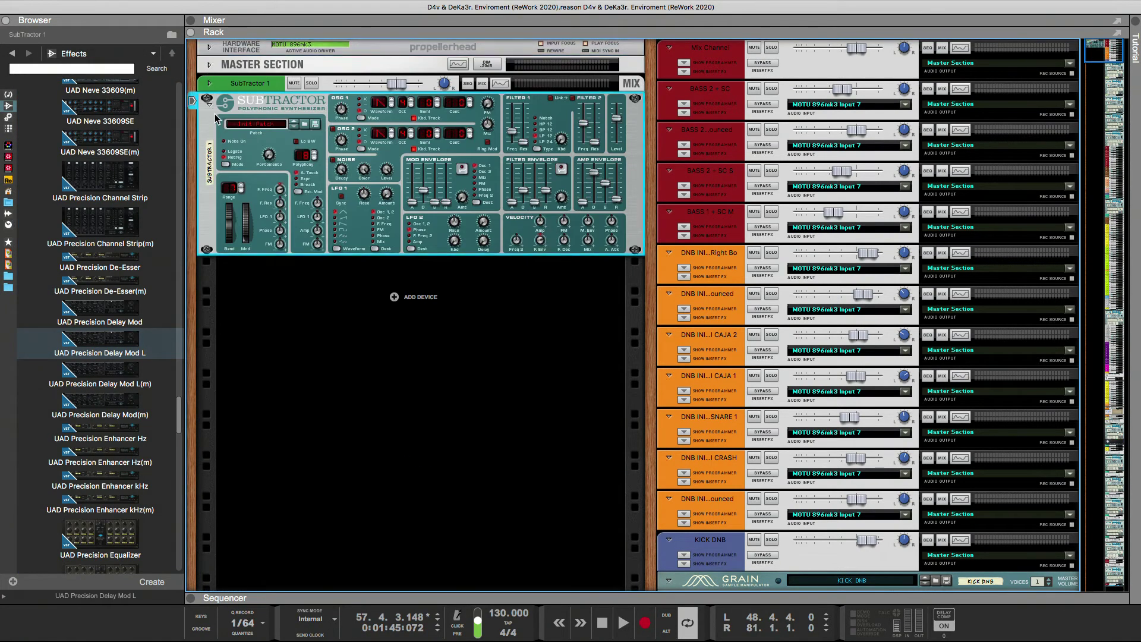
pyautogui.press('Delete')
pyautogui.press('Escape')
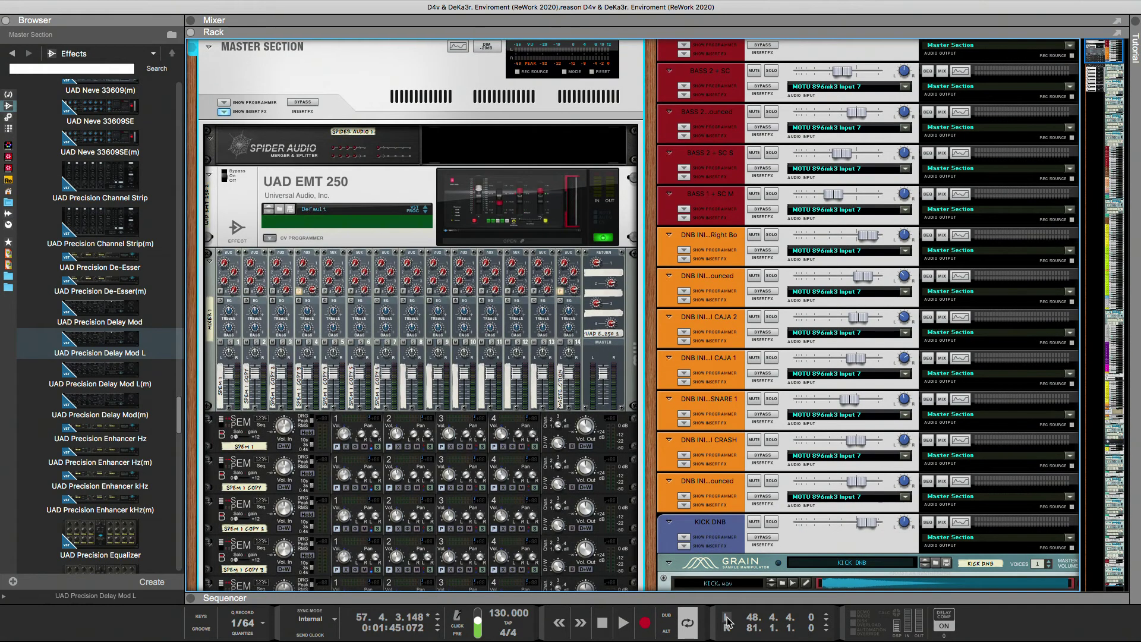
# - Play the song from the left locator and look through its tracks in the full-height sequencer
pyautogui.click(728, 622)
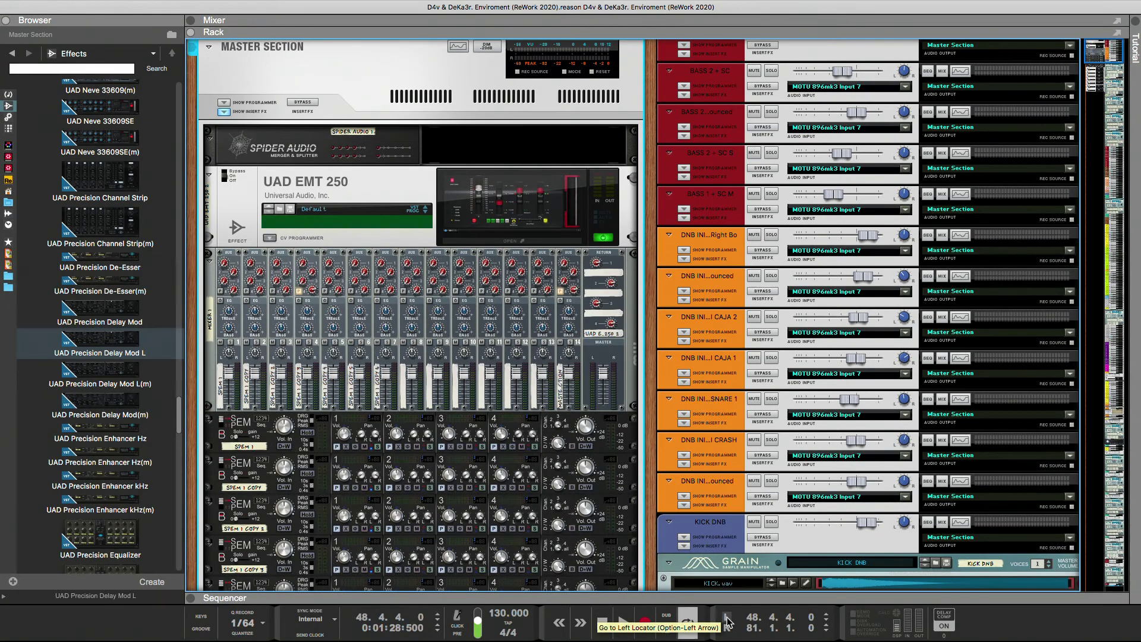
pyautogui.click(621, 622)
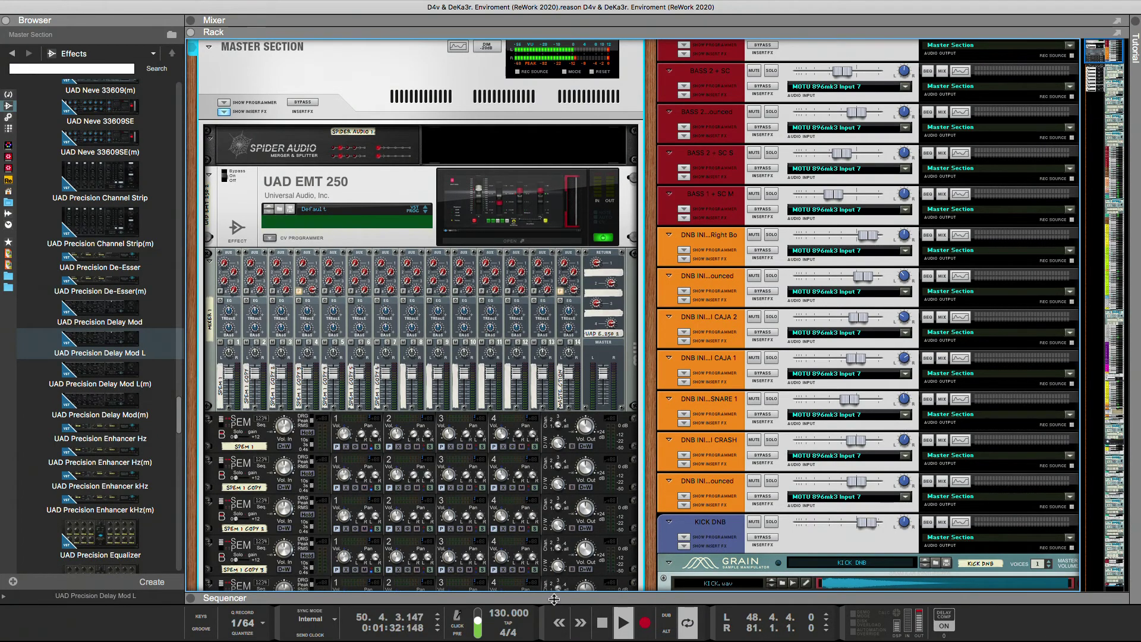
pyautogui.press('F7')
pyautogui.press('F6')
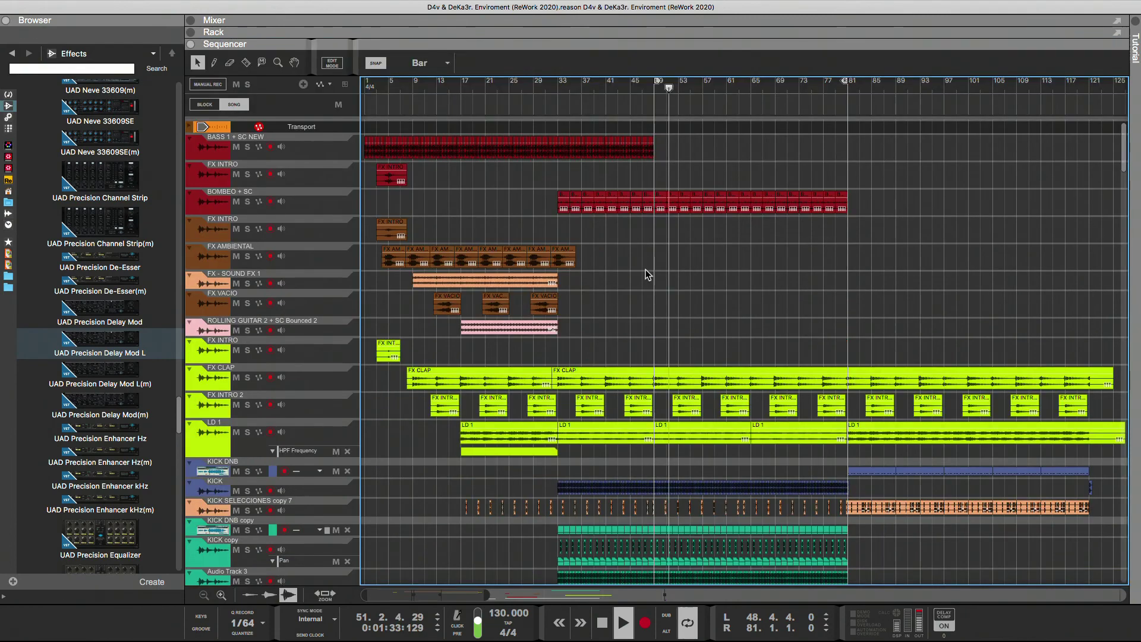
pyautogui.scroll(-10, 715, 407)
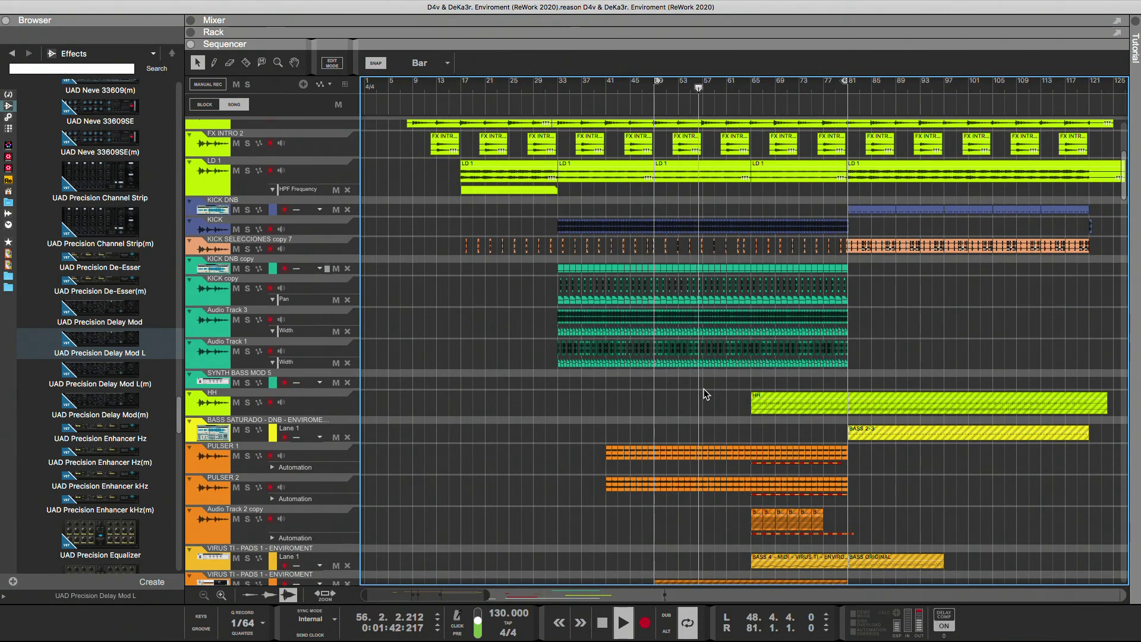
pyautogui.scroll(-6, 705, 394)
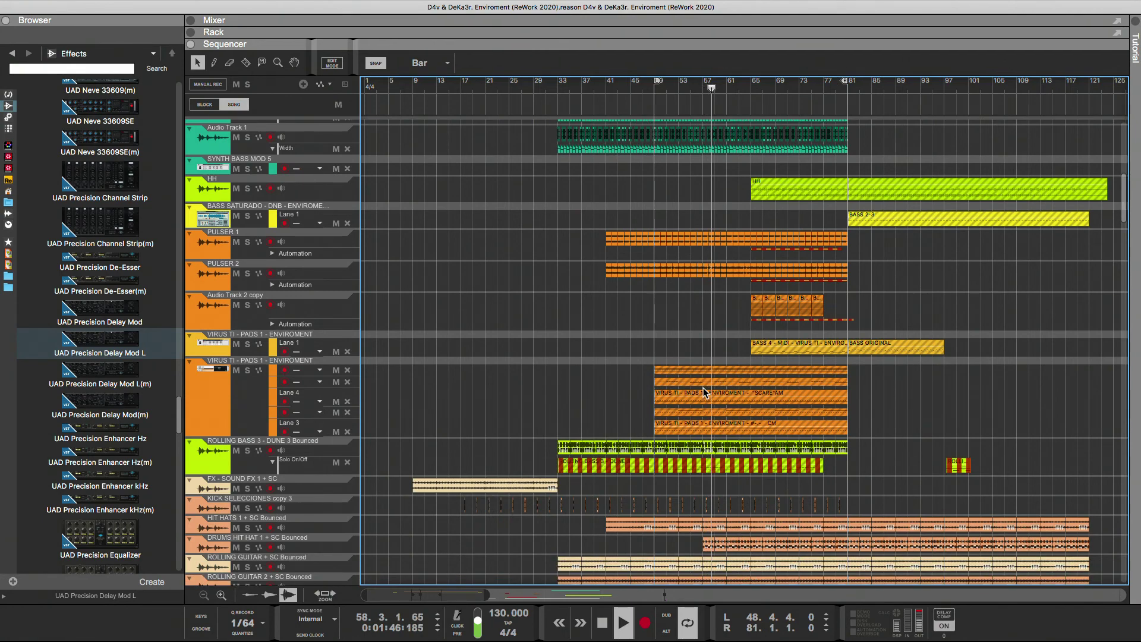
pyautogui.scroll(5, 707, 394)
pyautogui.scroll(2, 713, 393)
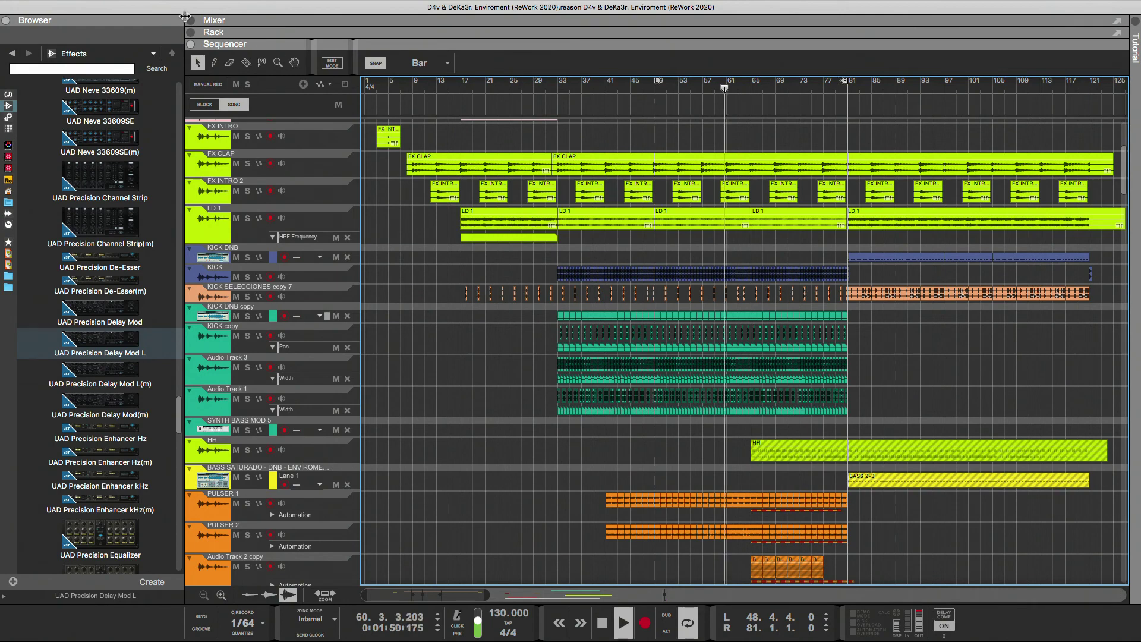
# - Open the Song Information and start editing its More Information text
pyautogui.click(80, 6)
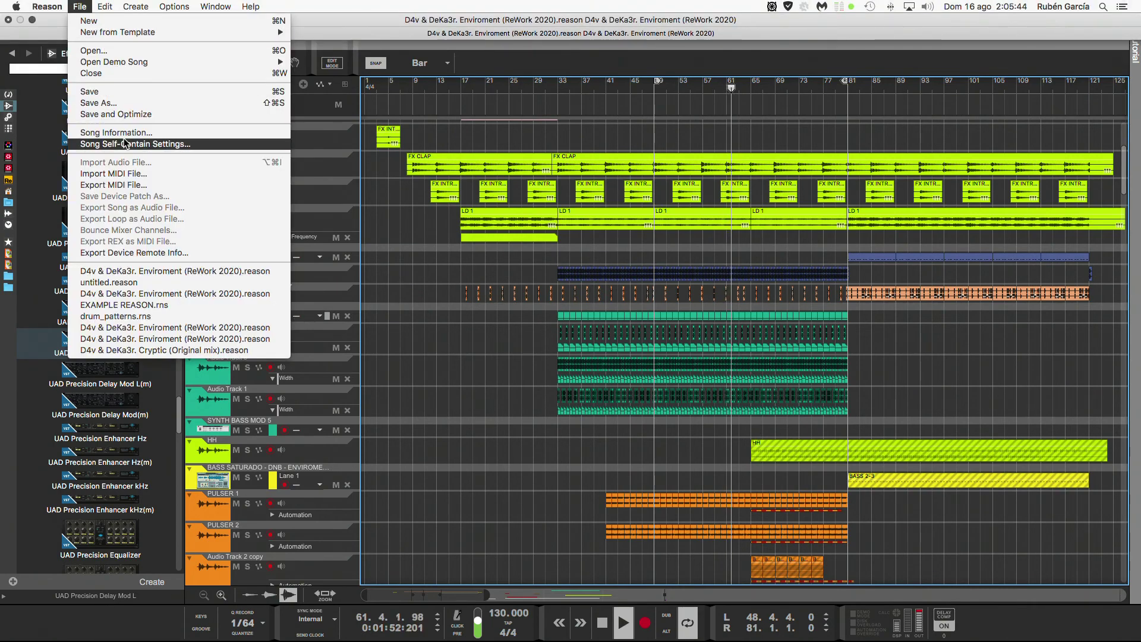
pyautogui.click(300, 199)
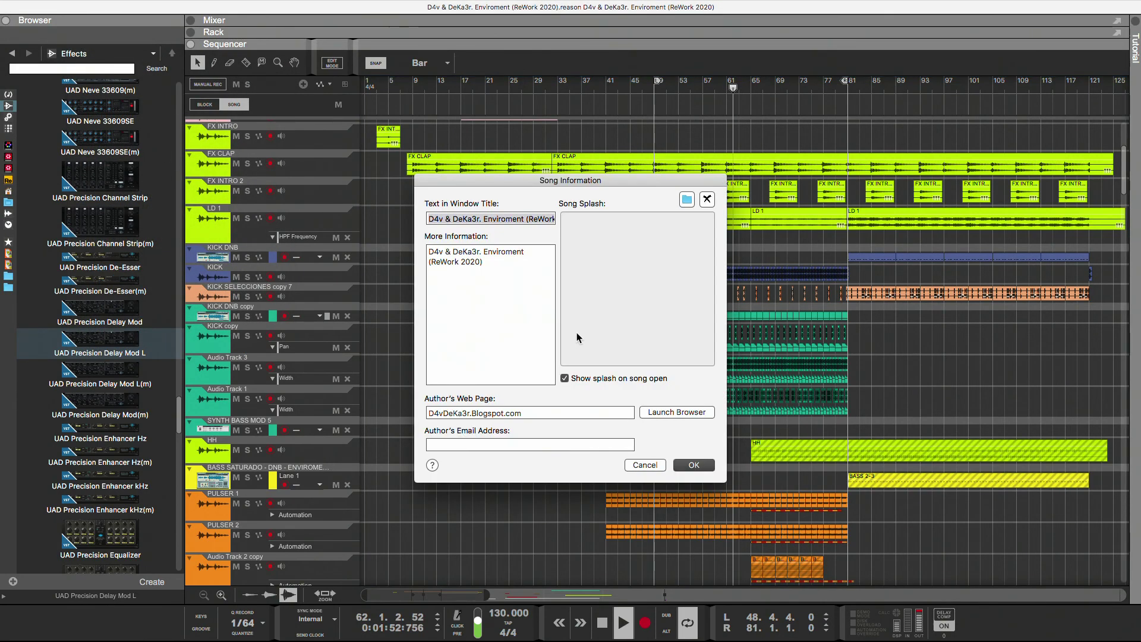
pyautogui.click(540, 356)
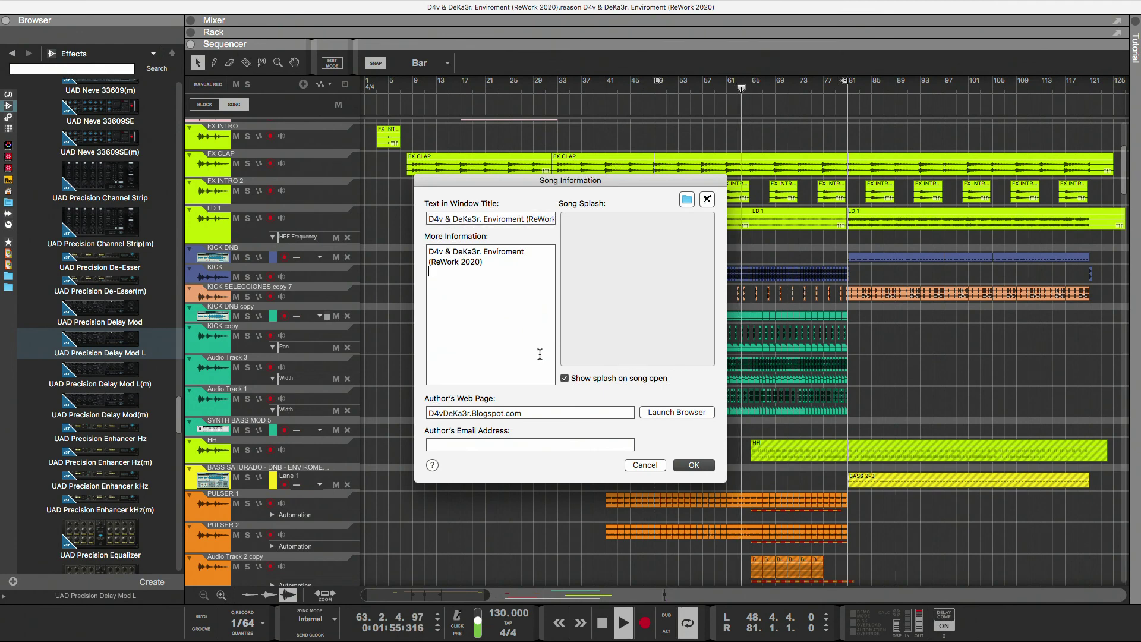